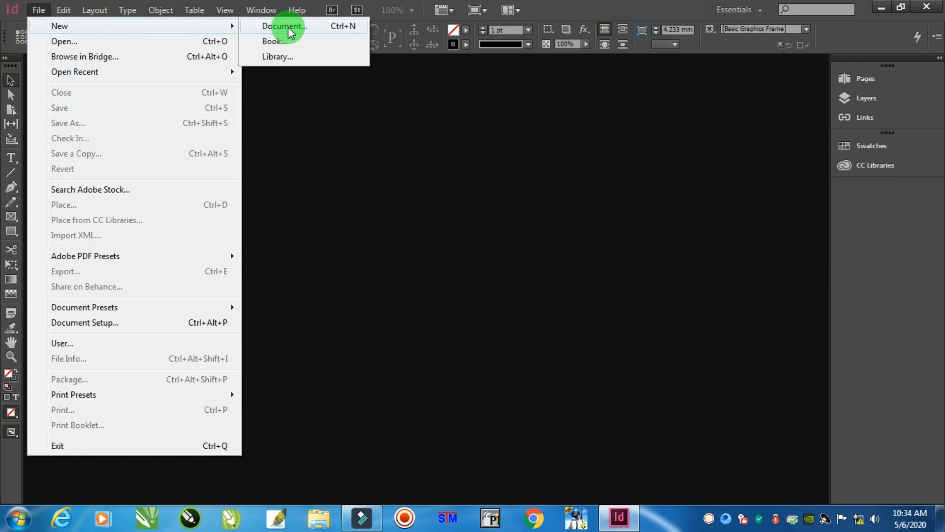
Create a new print document with the A4 page size, keeping one page and one column
click(285, 28)
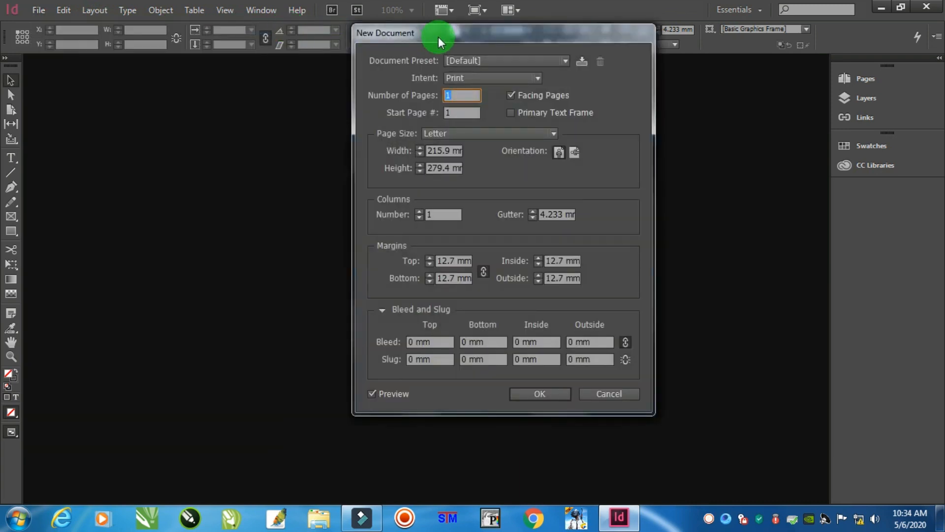
drag(438, 36, 297, 38)
click(315, 136)
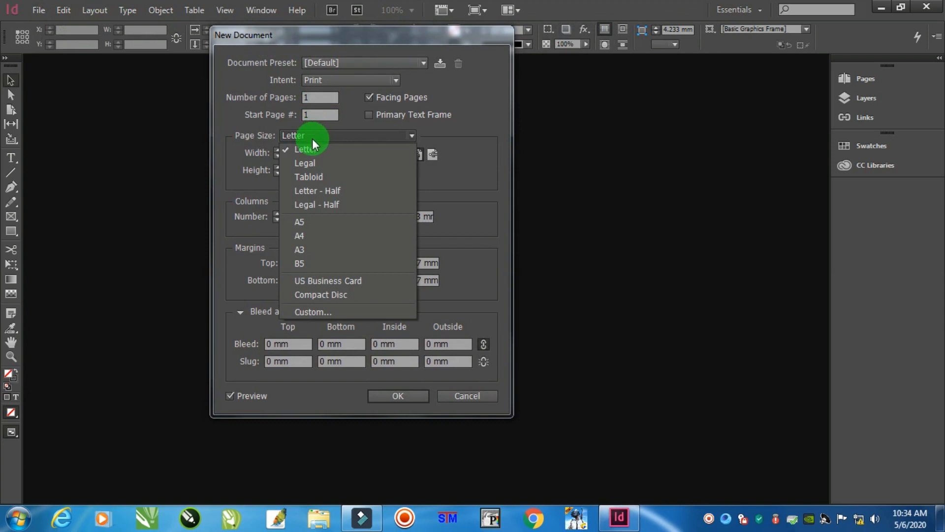
click(296, 229)
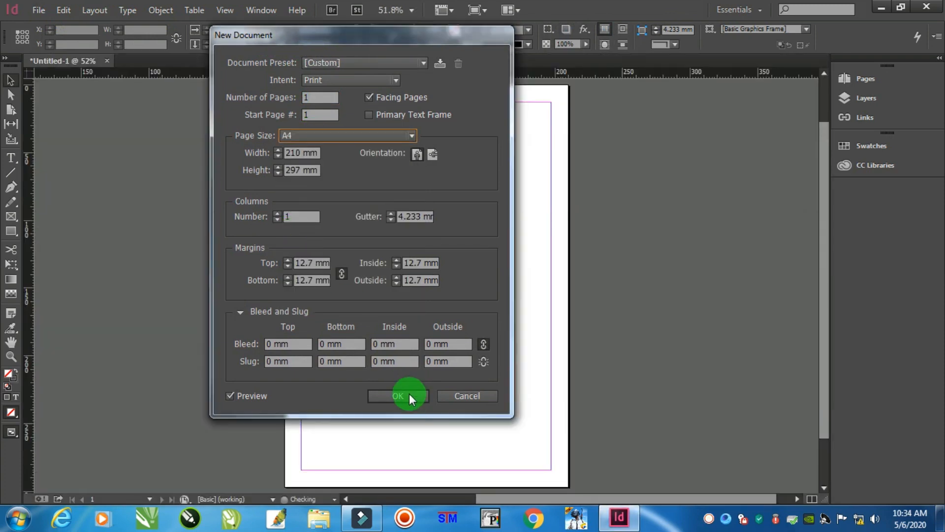
click(409, 394)
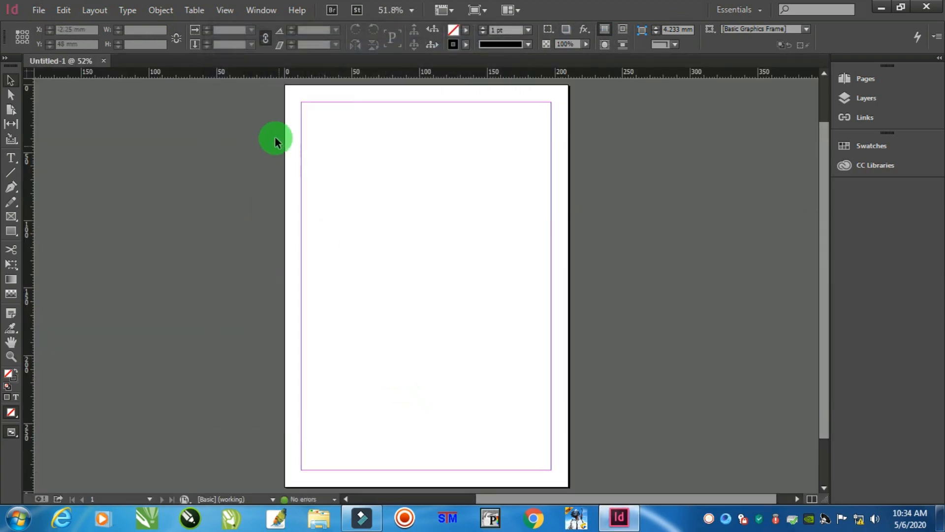
right_click(244, 72)
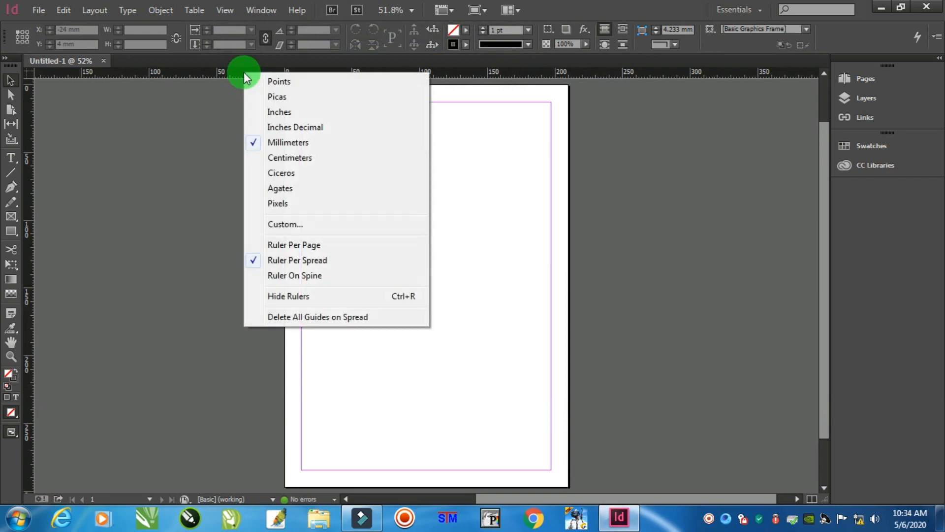
right_click(30, 175)
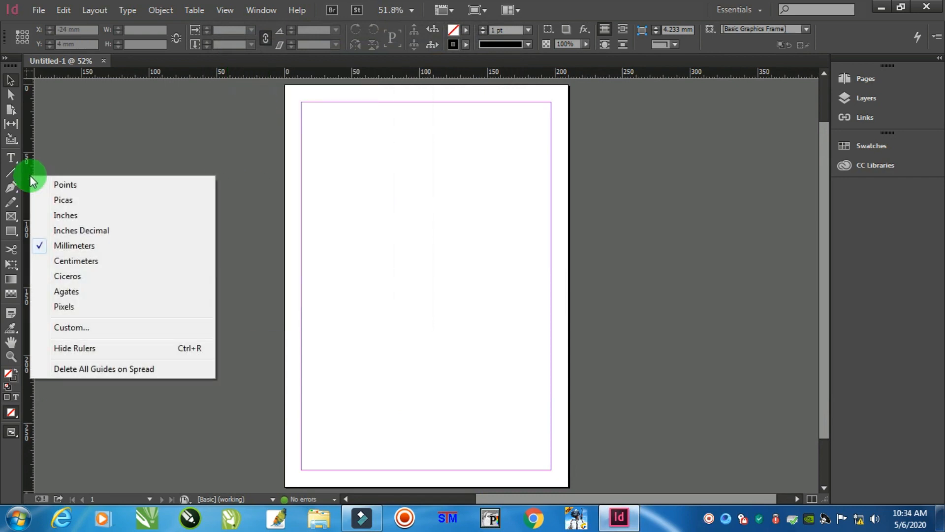
click(161, 126)
click(36, 12)
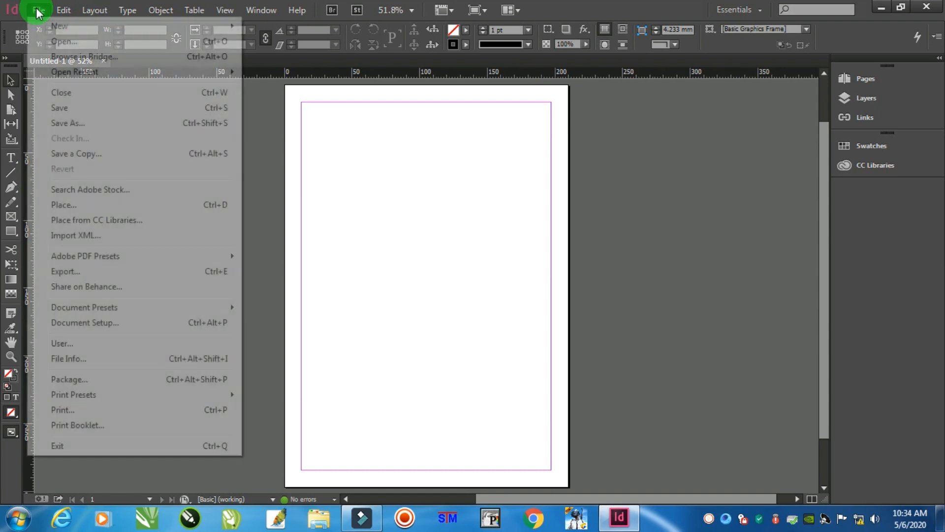
mouse_move(93, 517)
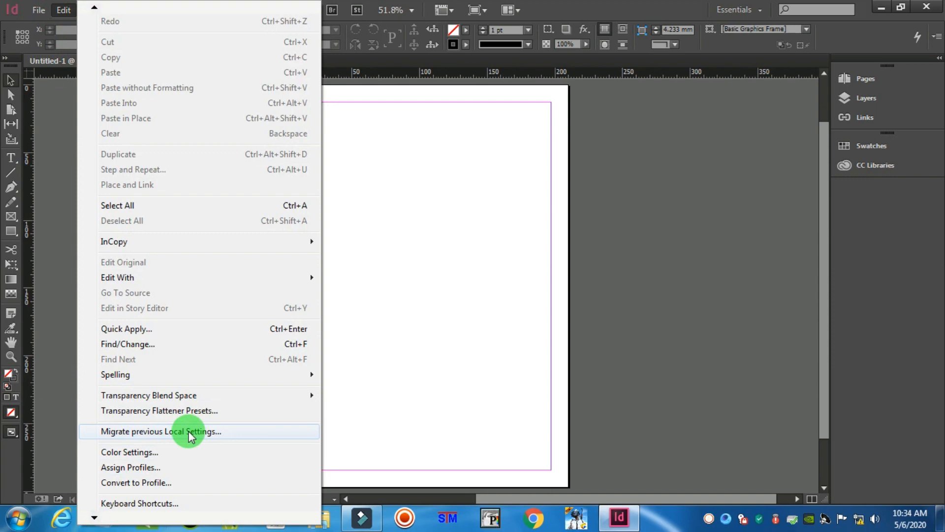
click(769, 193)
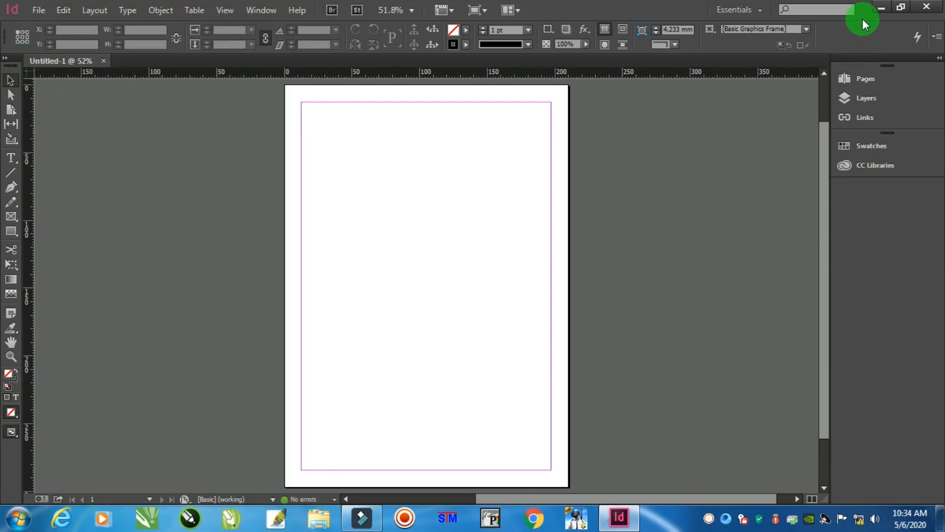
Switch to the desktop and open the Murder_Most_Foul PDF in Adobe Reader, reducing its zoom to 66.7%
click(879, 7)
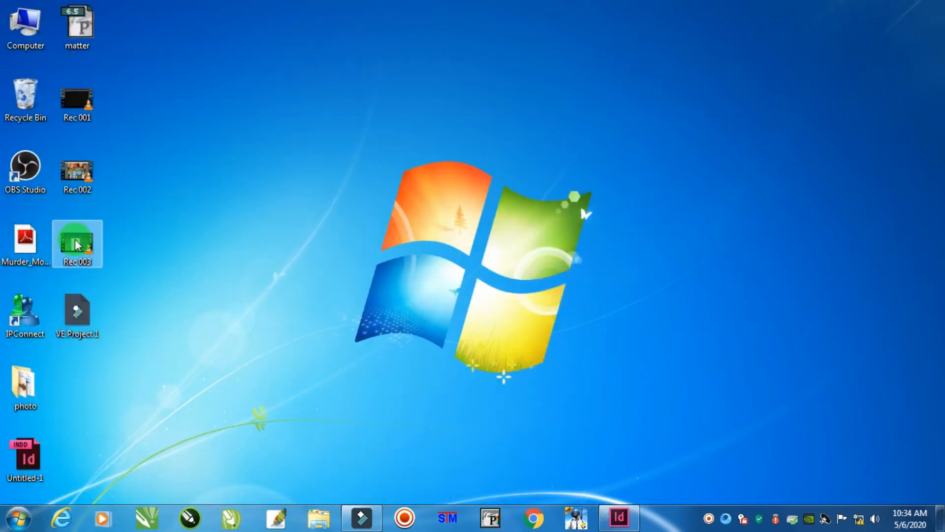
double_click(19, 237)
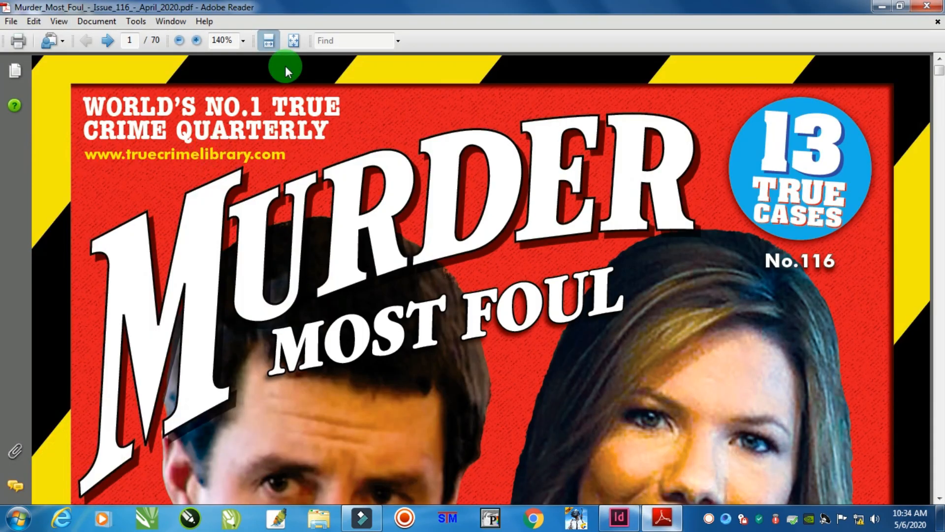
click(180, 40)
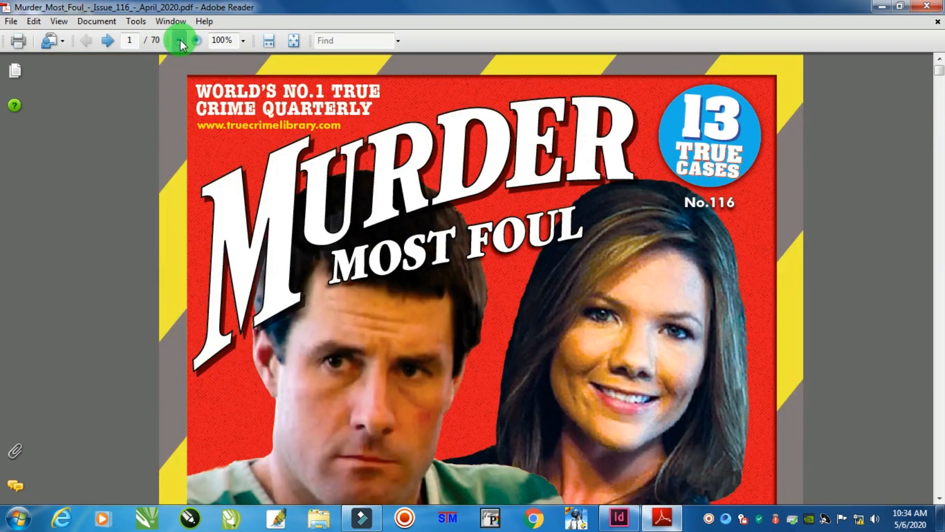
click(180, 40)
click(180, 40)
Look through the magazine's pages, examining how text columns, headlines, pictures and captions are laid out
scroll(439, 229, down, 20)
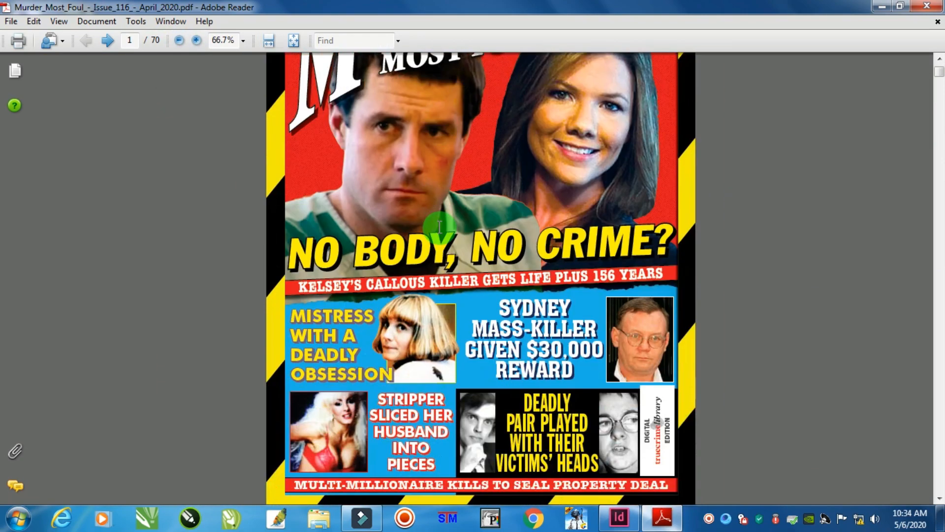
scroll(439, 228, down, 20)
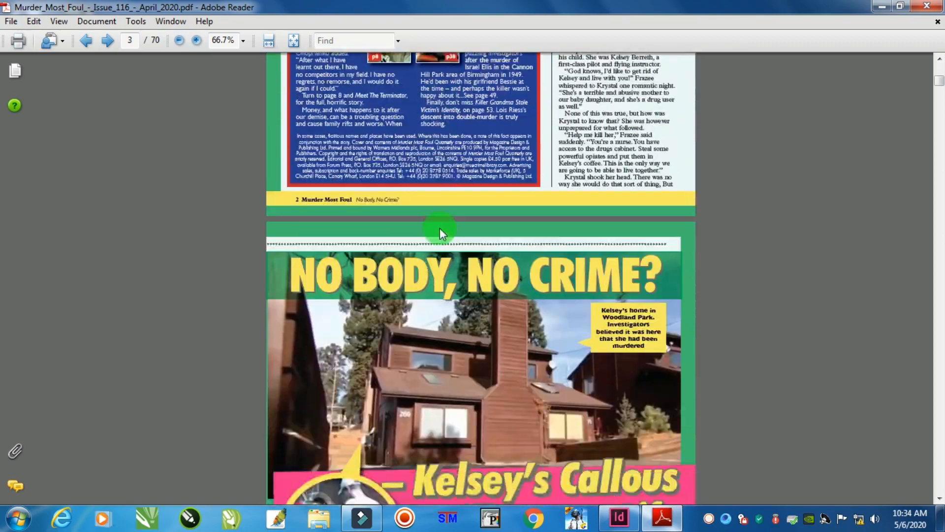
scroll(439, 229, down, 20)
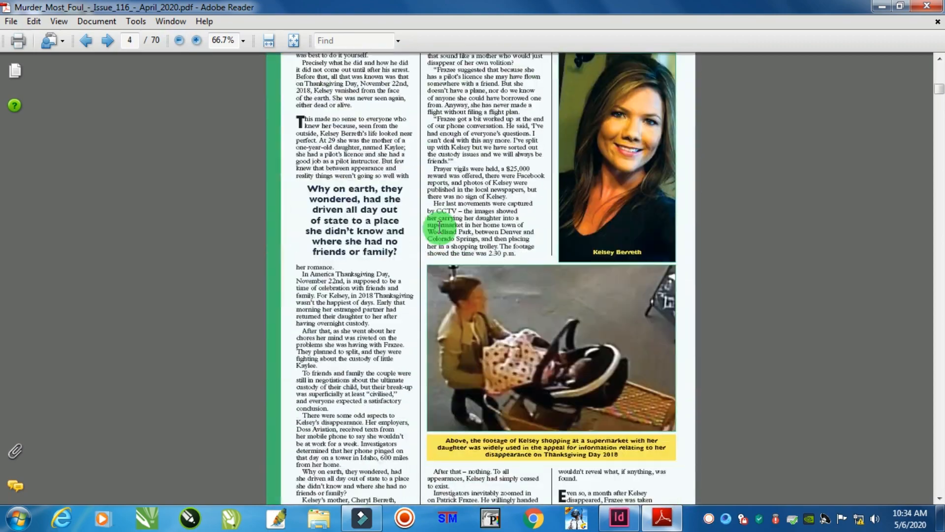
scroll(439, 227, down, 20)
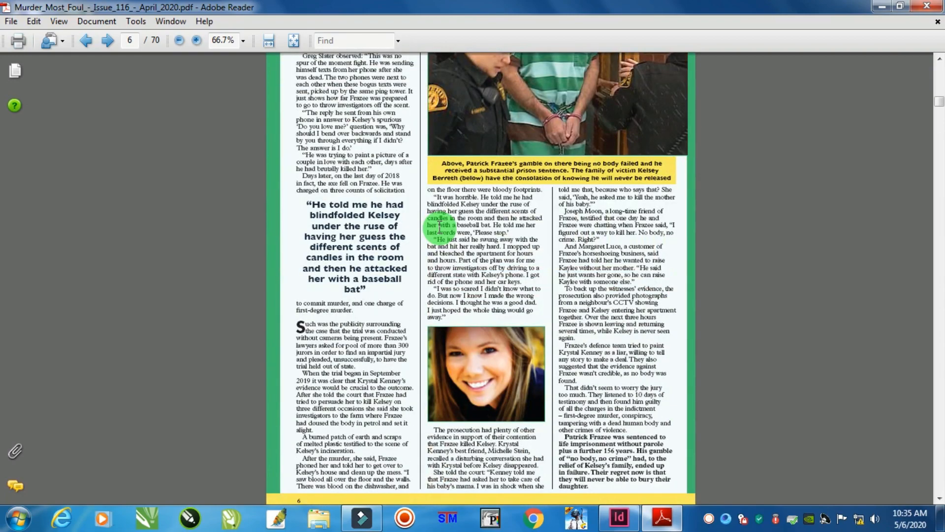
scroll(439, 228, down, 10)
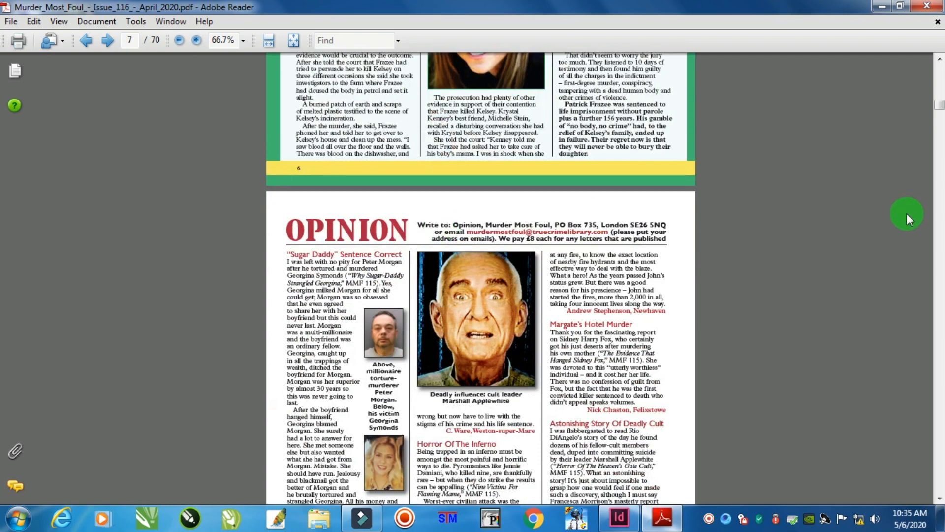
drag(937, 121, 937, 241)
scroll(469, 193, down, 10)
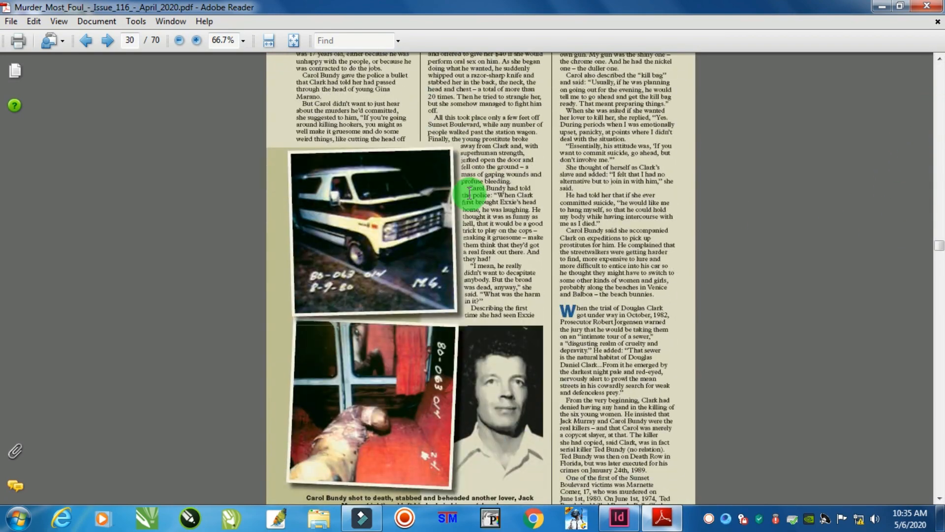
scroll(469, 193, down, 10)
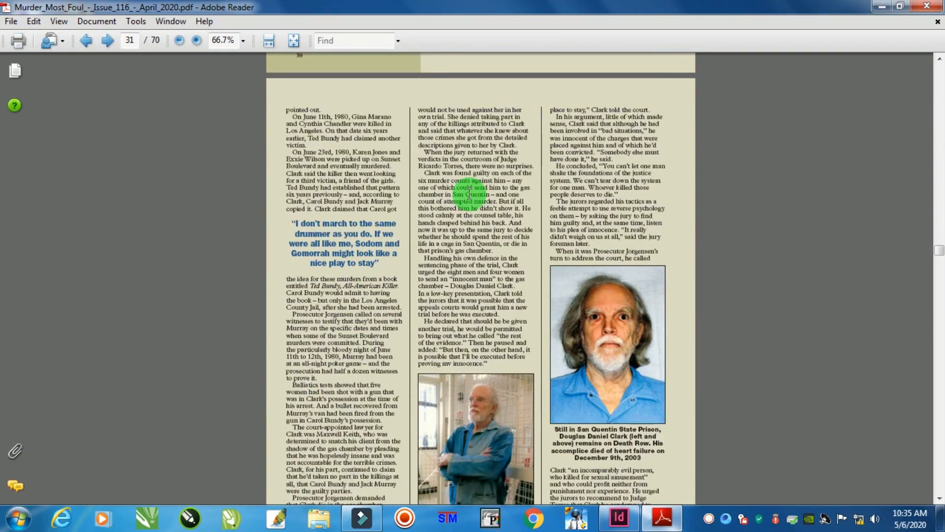
scroll(469, 193, down, 10)
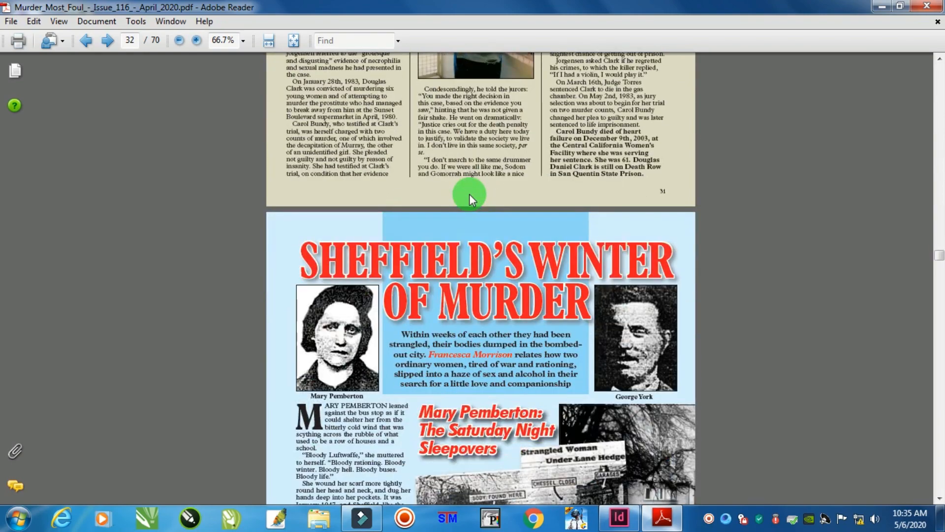
scroll(468, 194, down, 10)
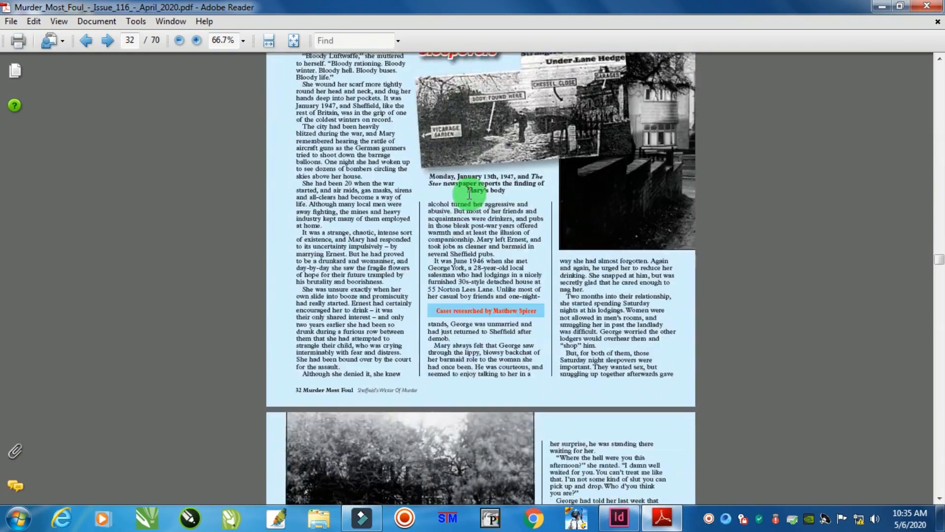
scroll(468, 194, up, 3)
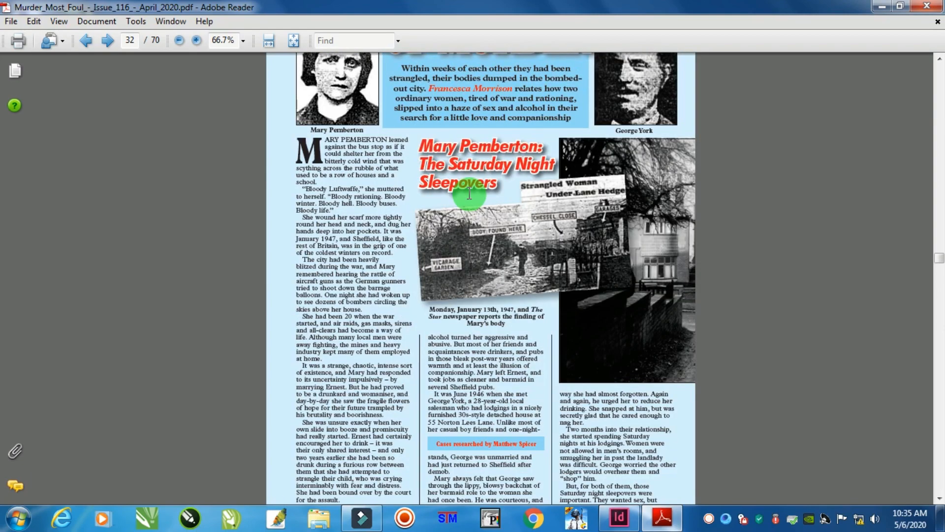
scroll(469, 193, up, 5)
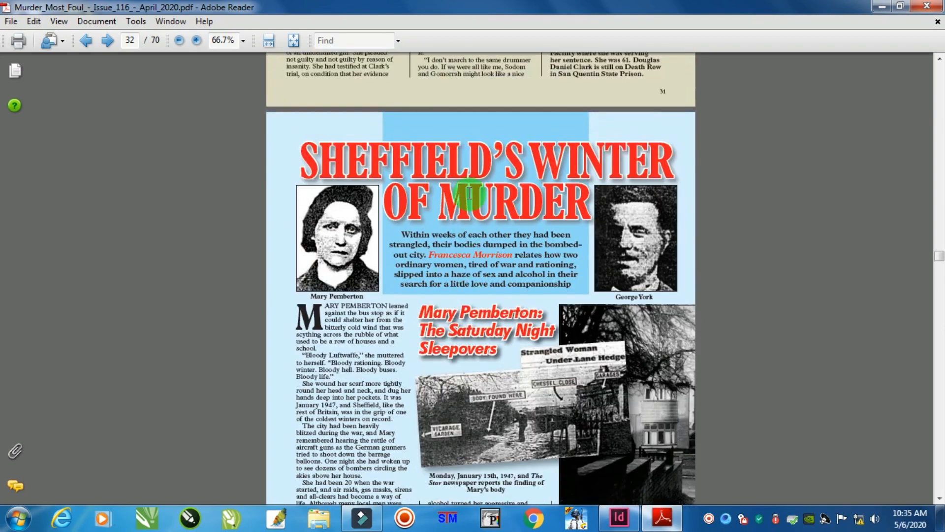
scroll(469, 193, down, 10)
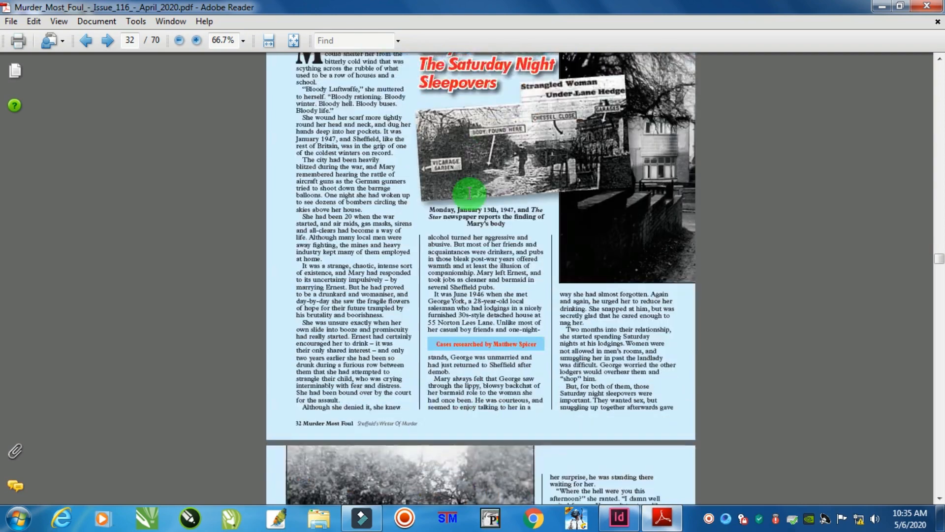
scroll(469, 192, down, 5)
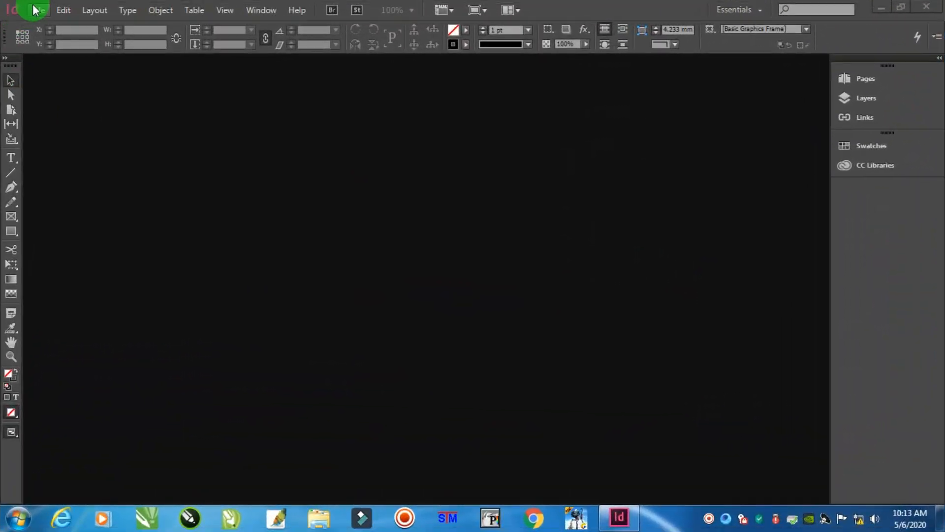
Start a new InDesign document and choose A4 as its page size
click(39, 10)
mouse_move(74, 27)
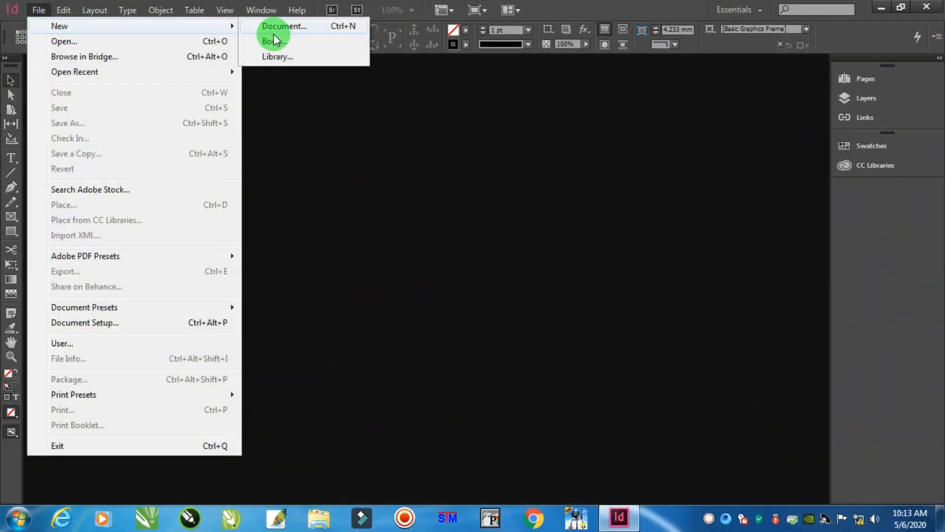
click(291, 25)
click(462, 133)
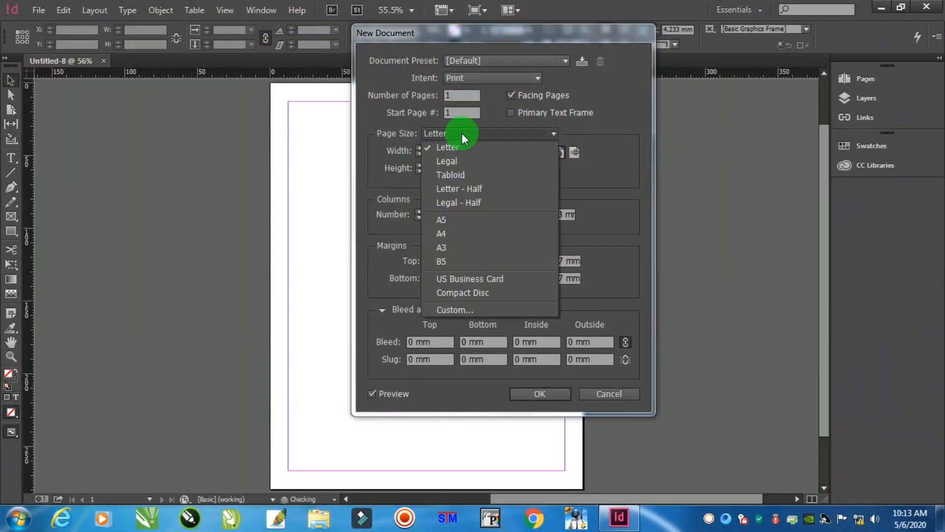
click(463, 234)
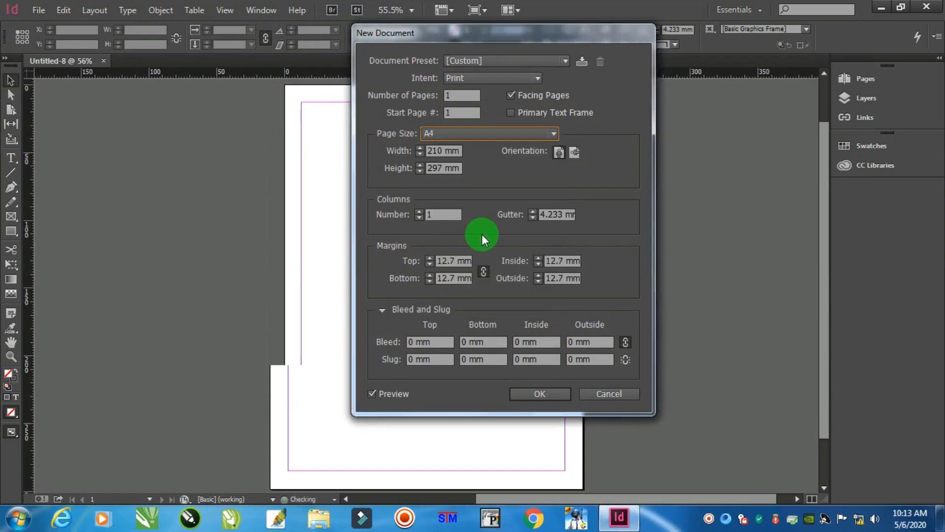
Set the new document to 3 columns with a 10 mm gutter
double_click(442, 217)
text(3)
key(Tab)
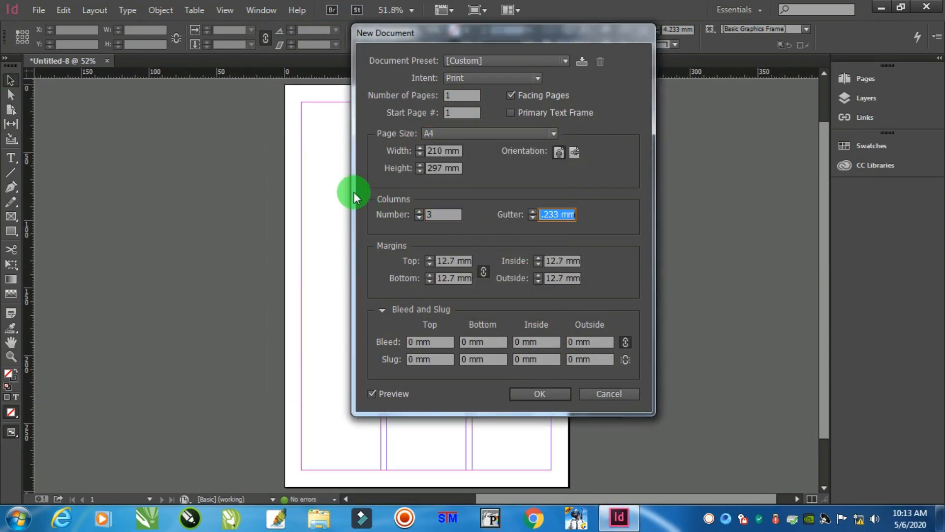
text(10)
key(Tab)
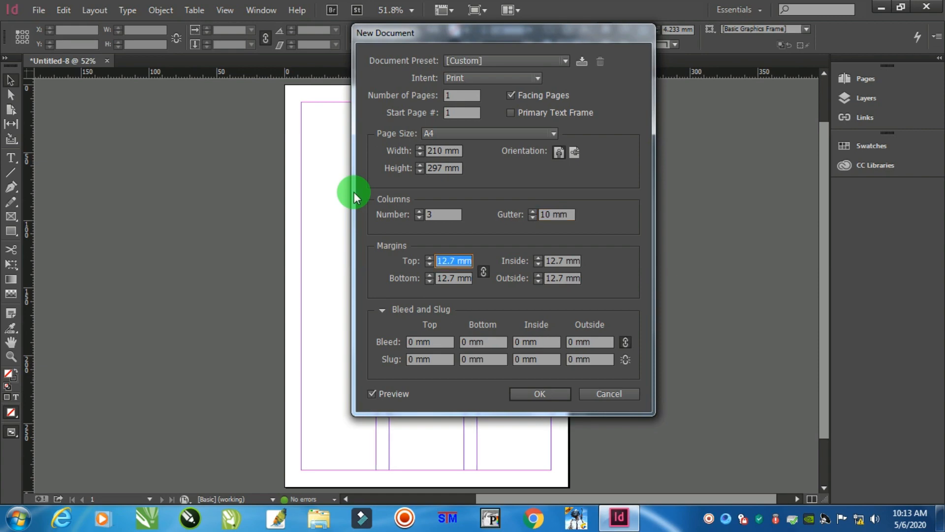
Set all page margins to 6 mm and create the document
text(6)
key(Tab)
text(6)
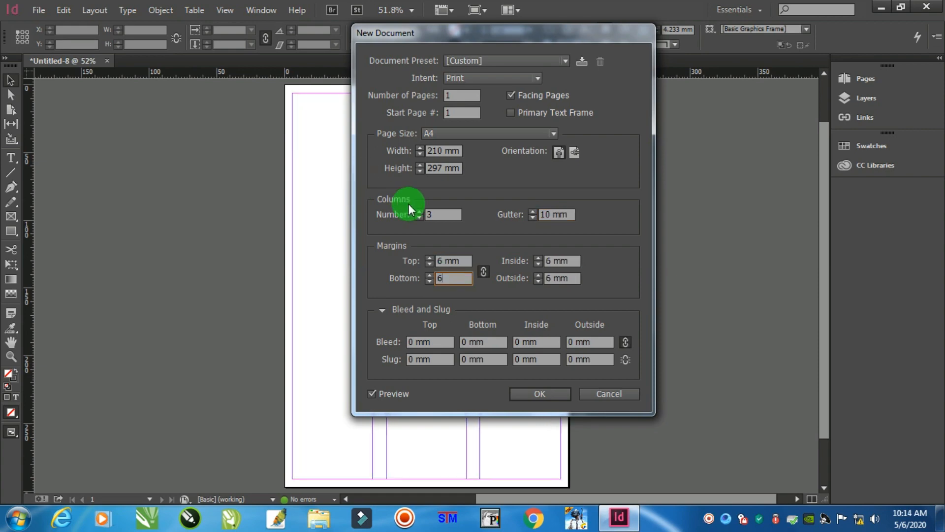
click(542, 389)
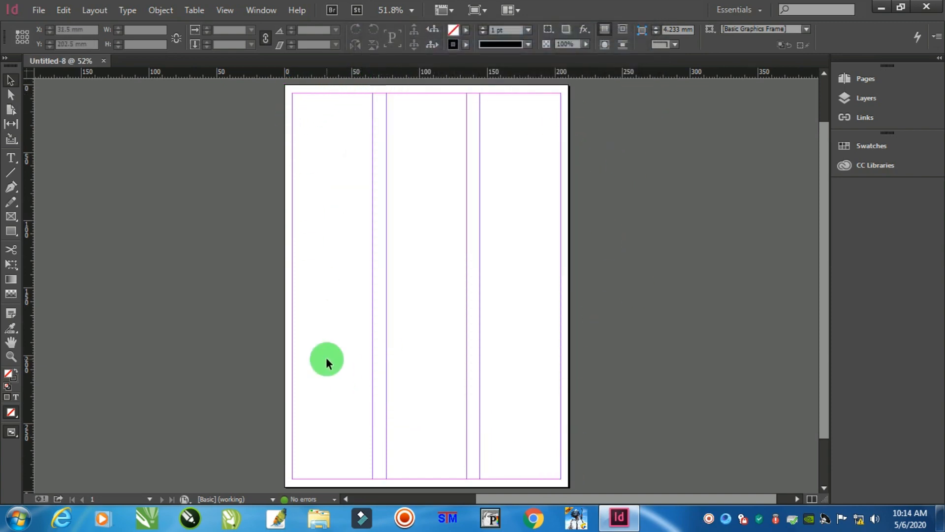
Switch to the desktop, open the matter file in PageMaker and go to page 3 of its text
click(881, 7)
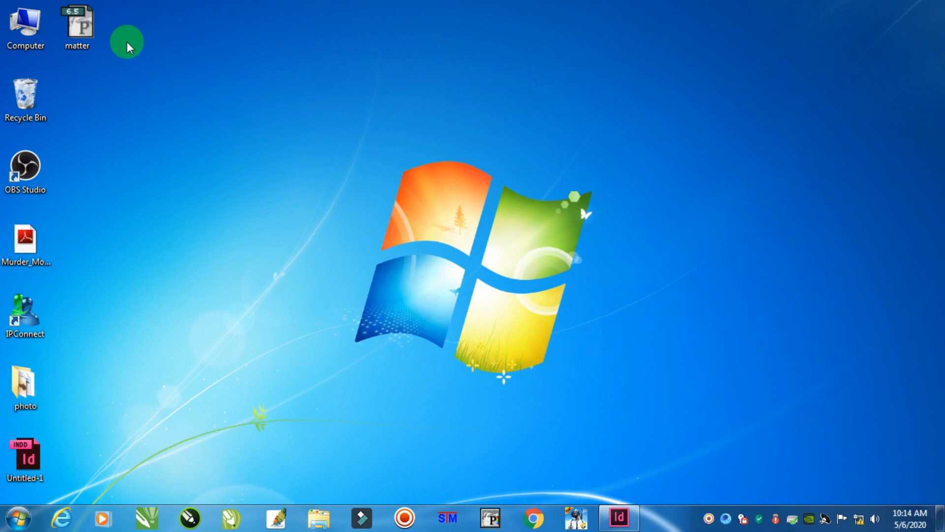
double_click(82, 19)
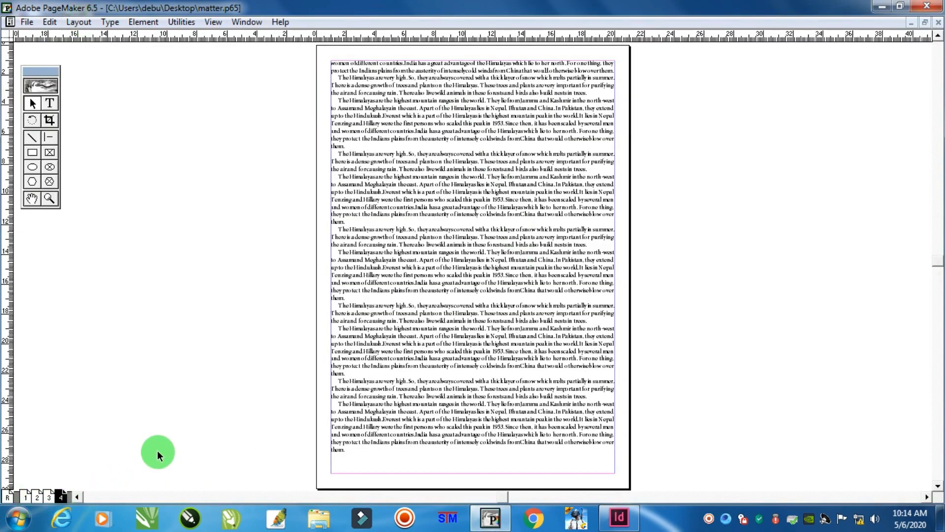
key(Page_Up)
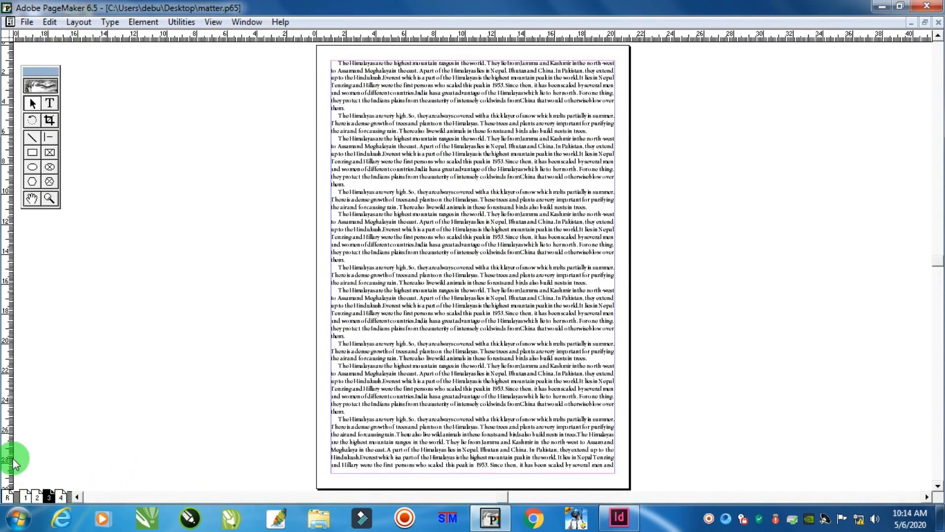
Go to page 1 of the PageMaker file, then select and copy its entire story text
key(Page_Up)
key(Page_Up)
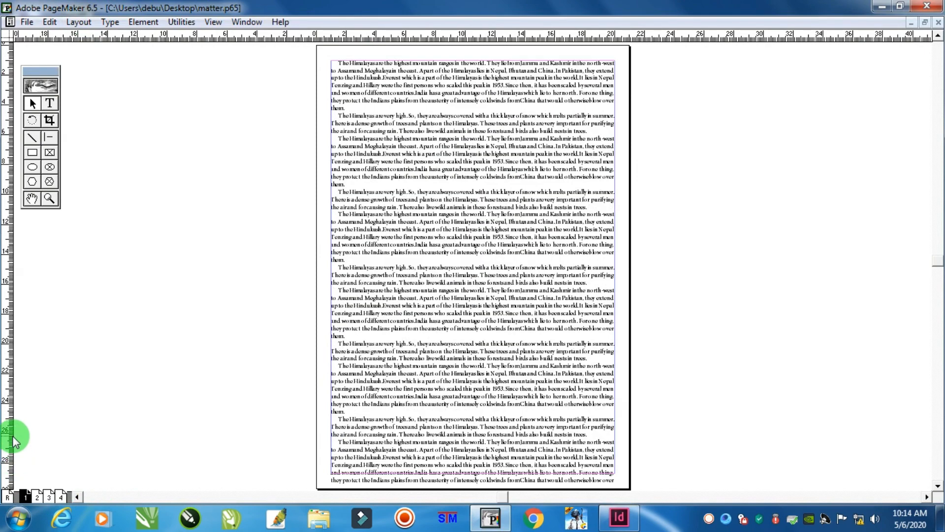
click(50, 103)
click(453, 106)
key(ctrl+a)
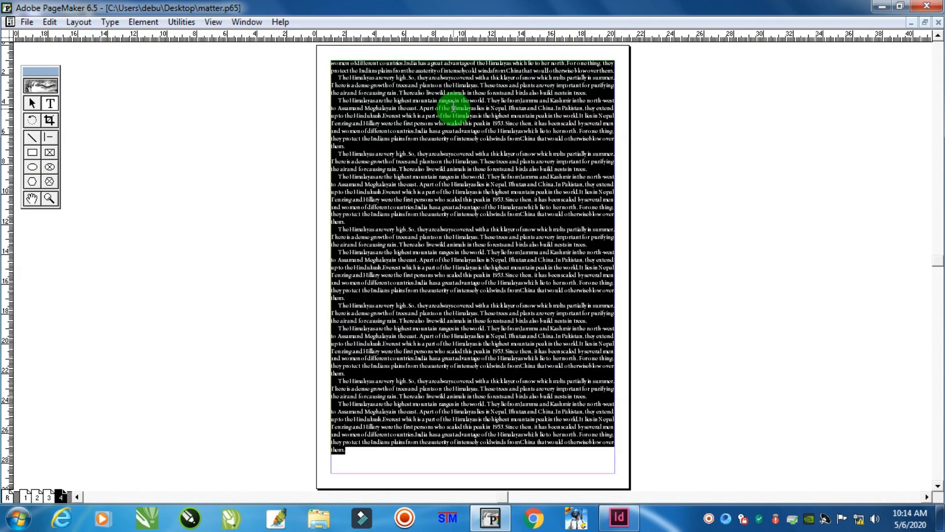
Switch to InDesign, draw a text frame across the upper part of the first column and paste the copied text into it
key(alt+Tab)
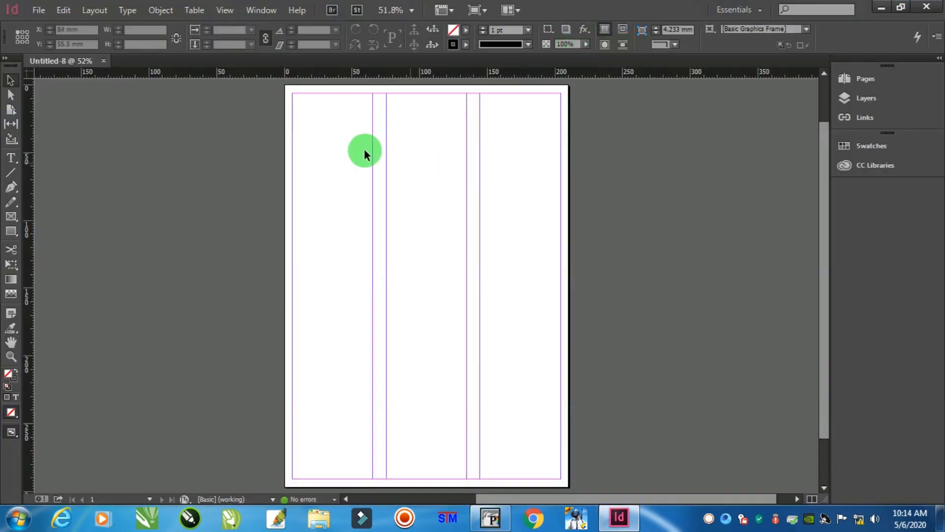
drag(265, 75, 608, 73)
click(382, 174)
click(11, 158)
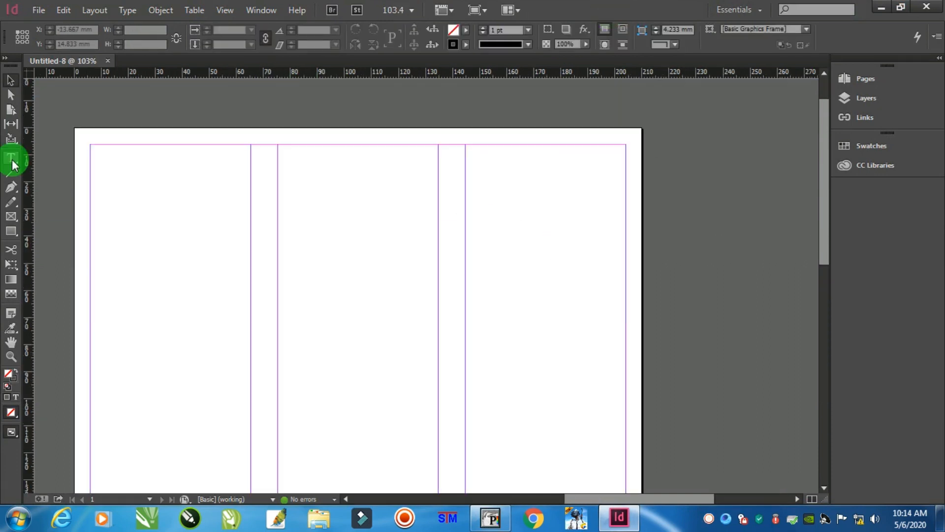
drag(86, 144, 251, 375)
key(ctrl+v)
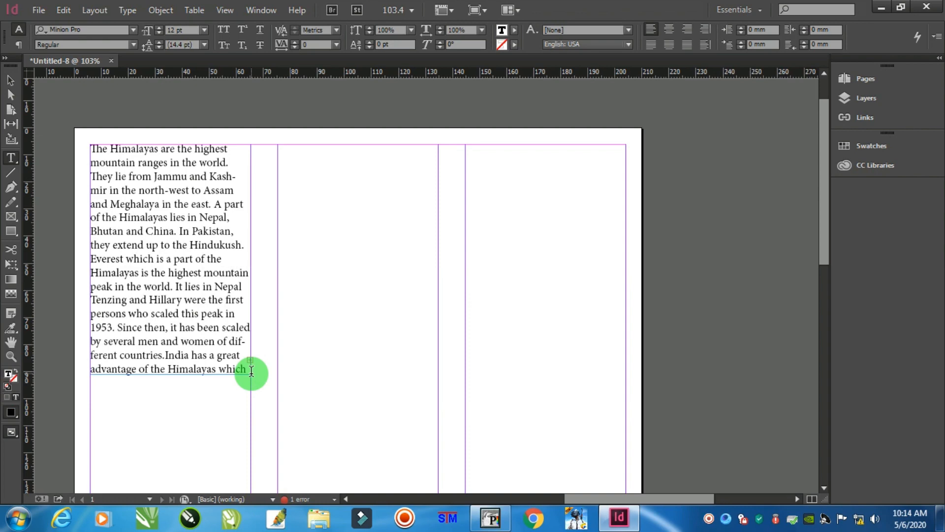
Extend the first column's text frame down to the bottom margin, to a height of 285 mm
key(ctrl+minus)
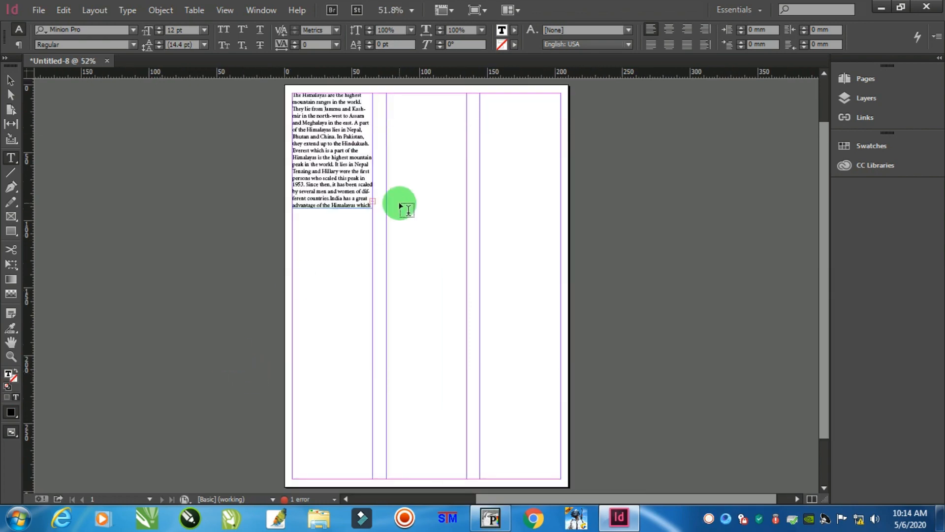
click(6, 79)
drag(332, 207, 410, 498)
key(ctrl+space)
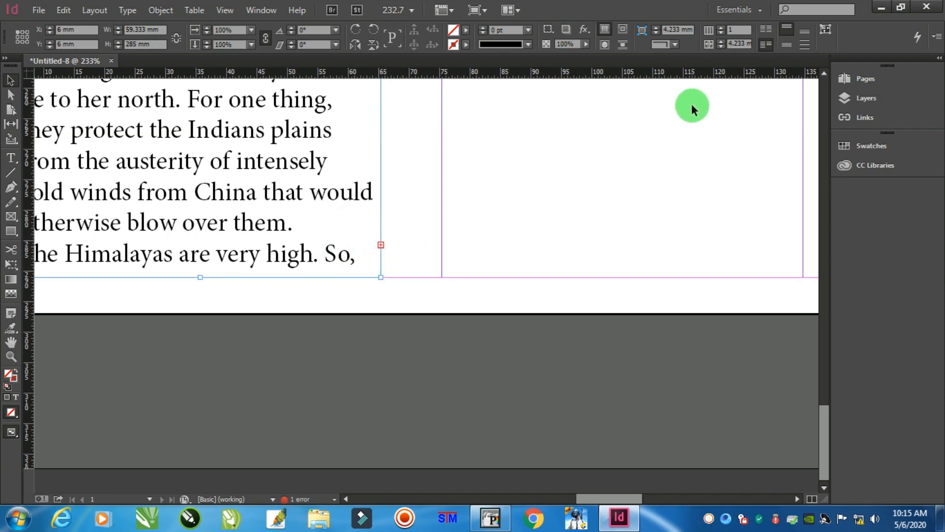
key(ctrl+0)
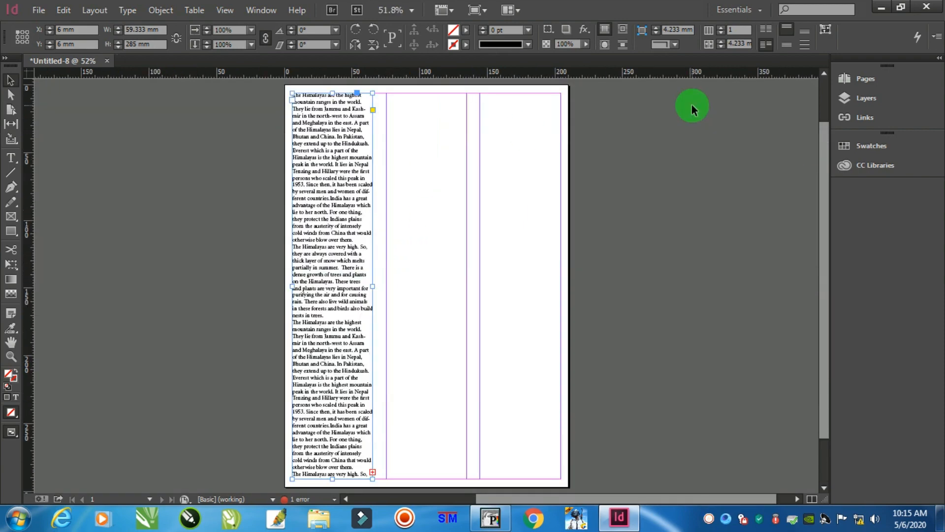
Pick up the first frame's overset text and autoflow it from the top of the second column through all needed columns and pages
click(373, 473)
click(390, 94)
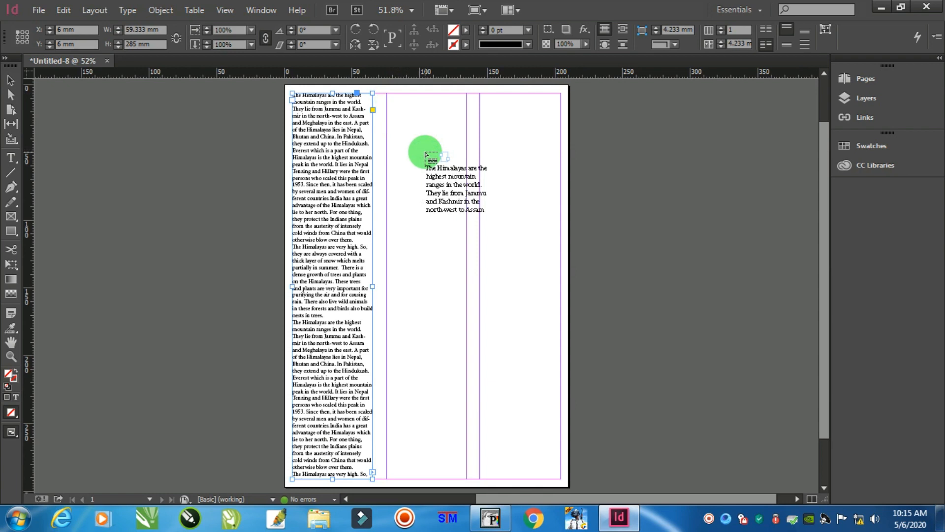
key(shift)
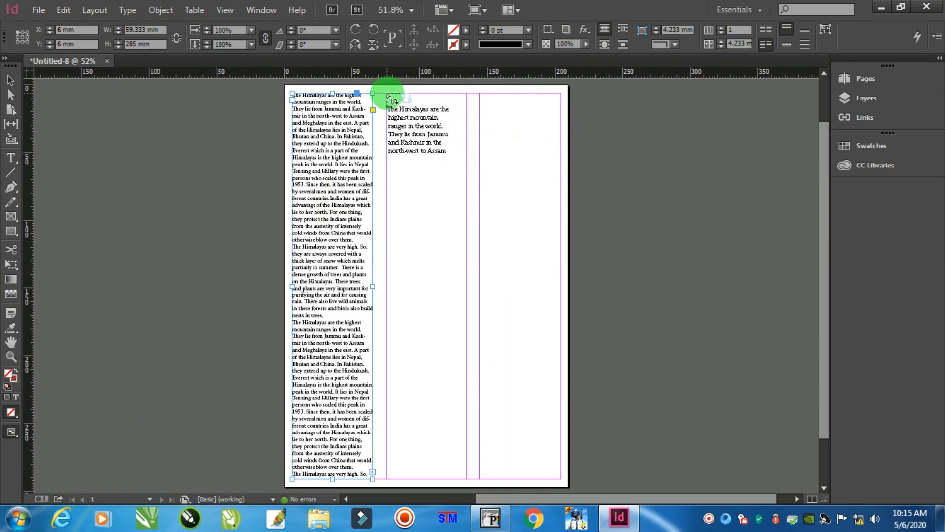
shift+click(388, 96)
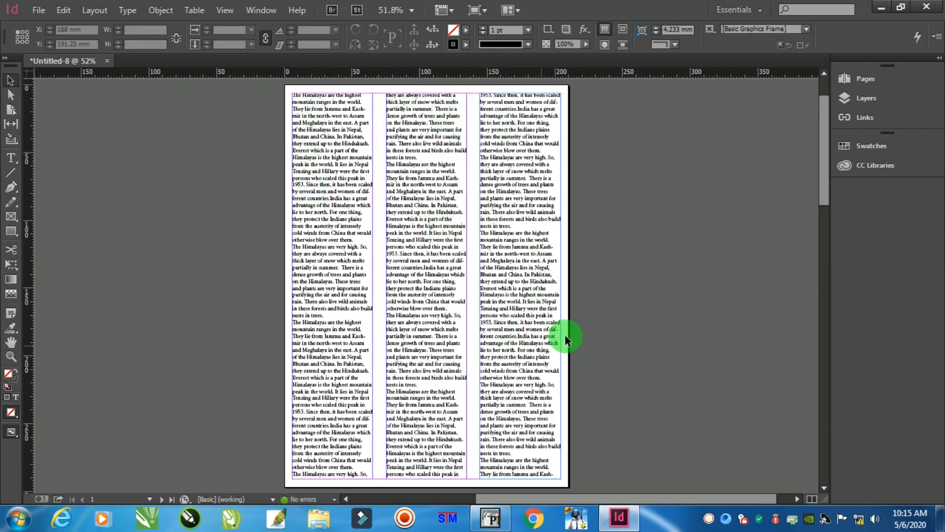
Look through the flowed pages up to the last one and return to page 1
click(161, 499)
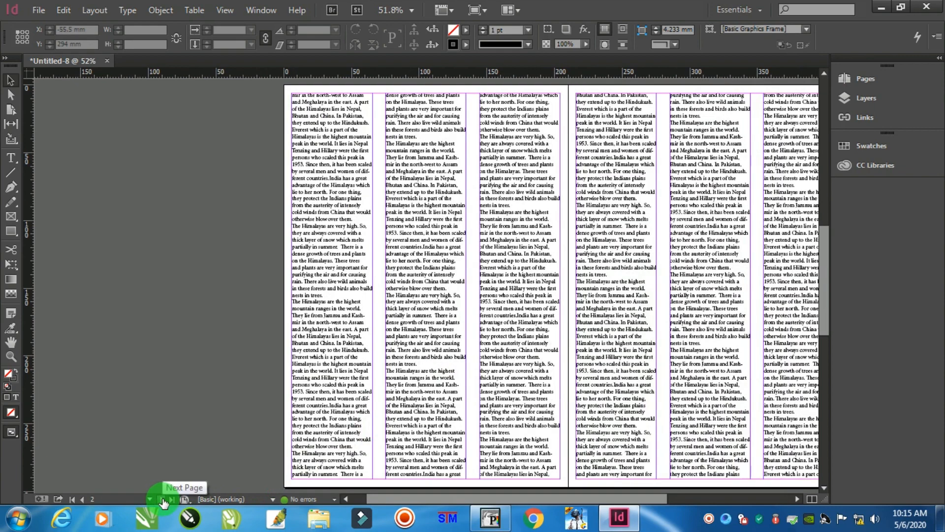
click(162, 498)
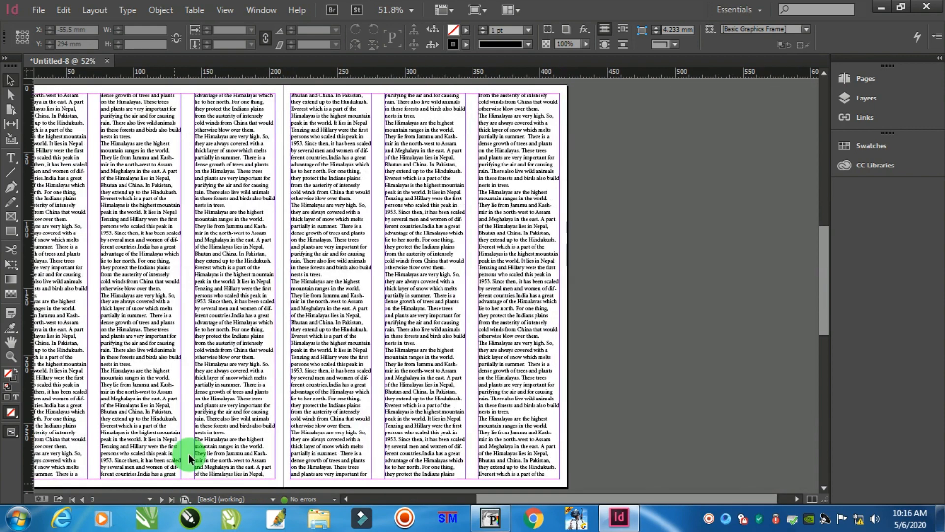
click(171, 499)
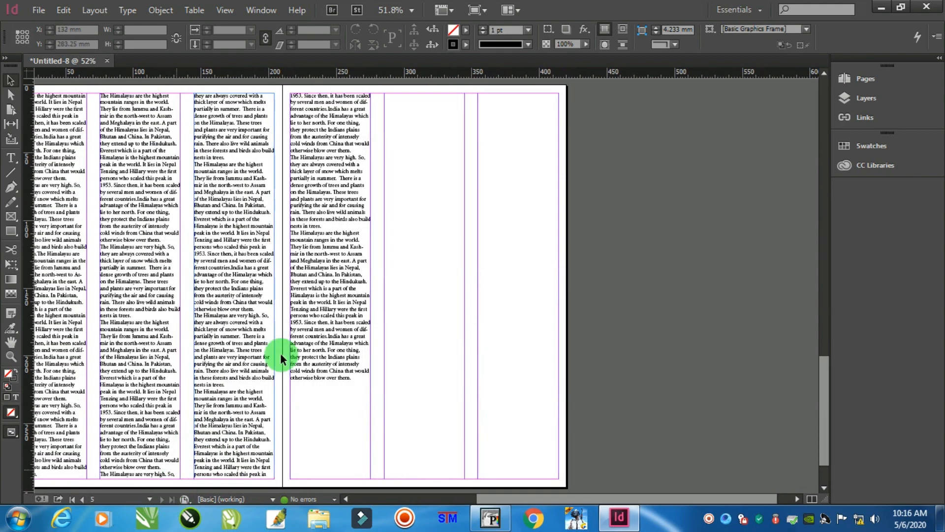
click(72, 499)
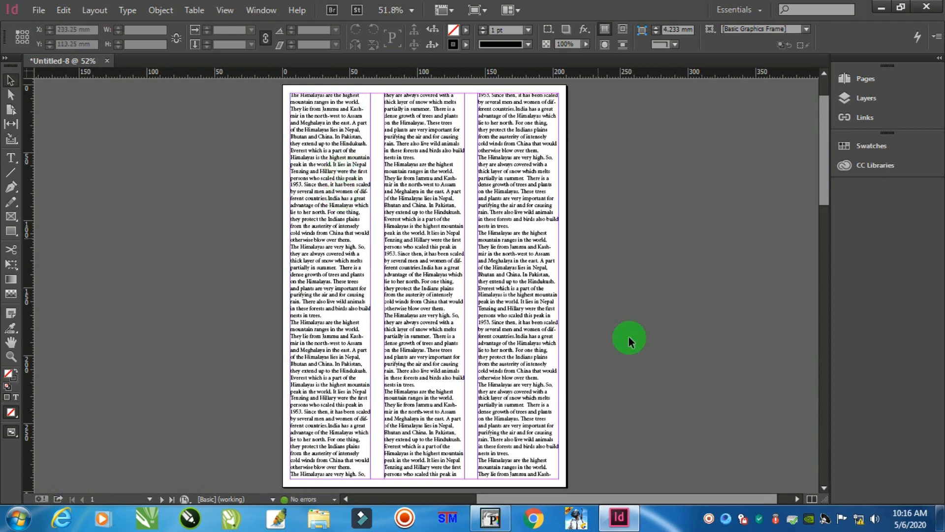
Examine the in and out ports of the threaded text frames in the columns of page 1
click(333, 121)
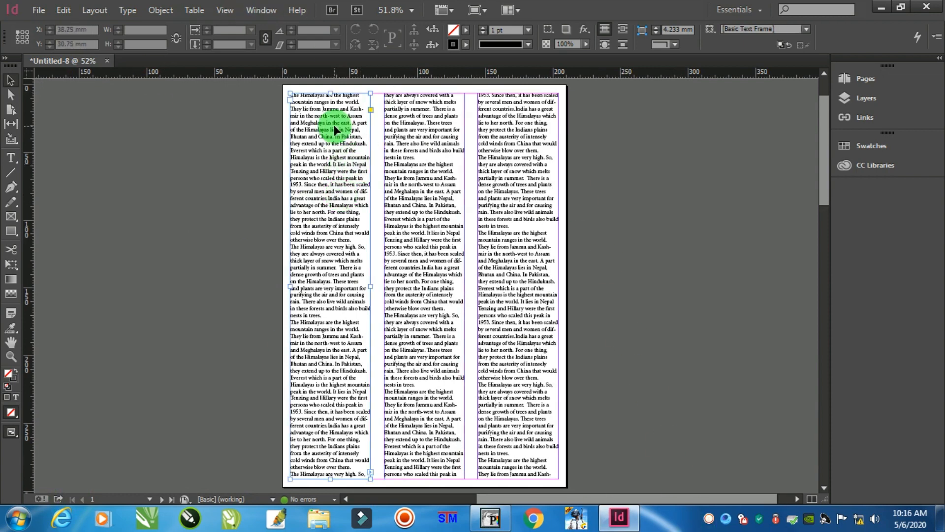
drag(363, 459, 389, 485)
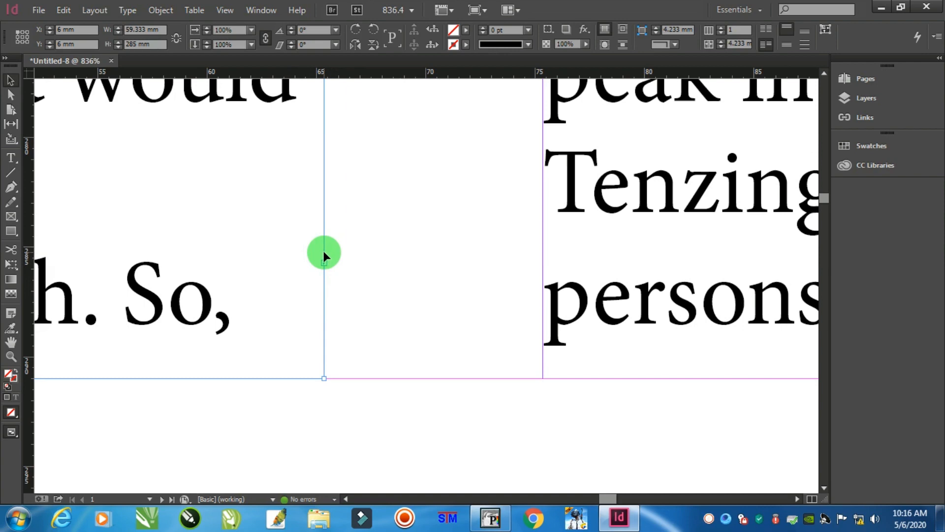
key(ctrl+0)
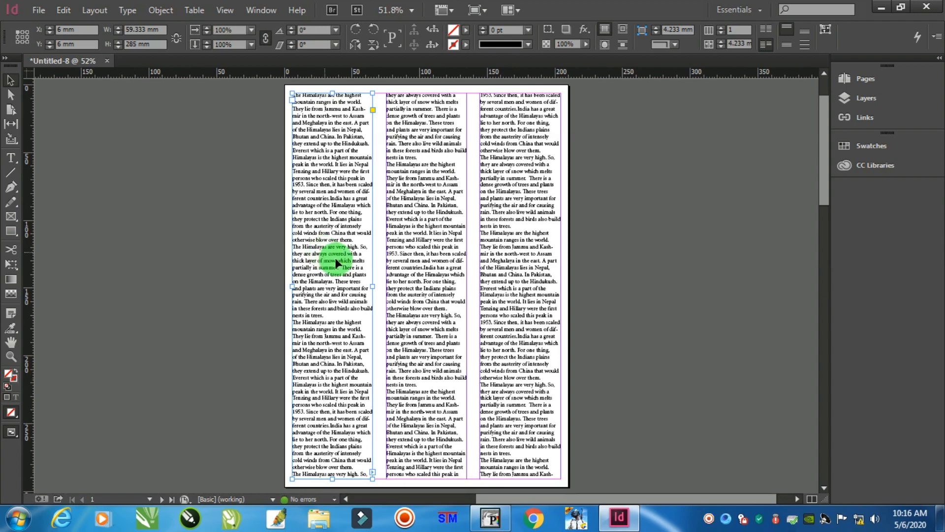
drag(274, 81, 325, 127)
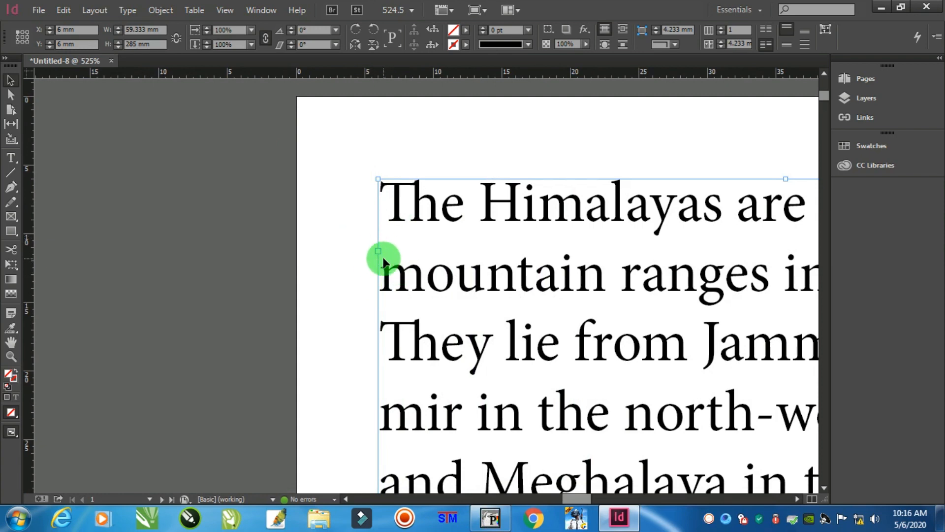
key(ctrl+0)
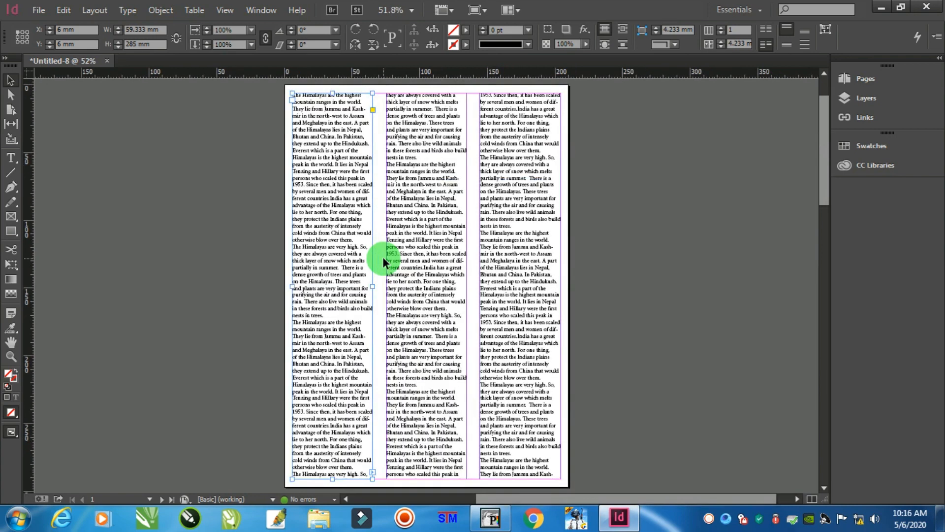
click(446, 166)
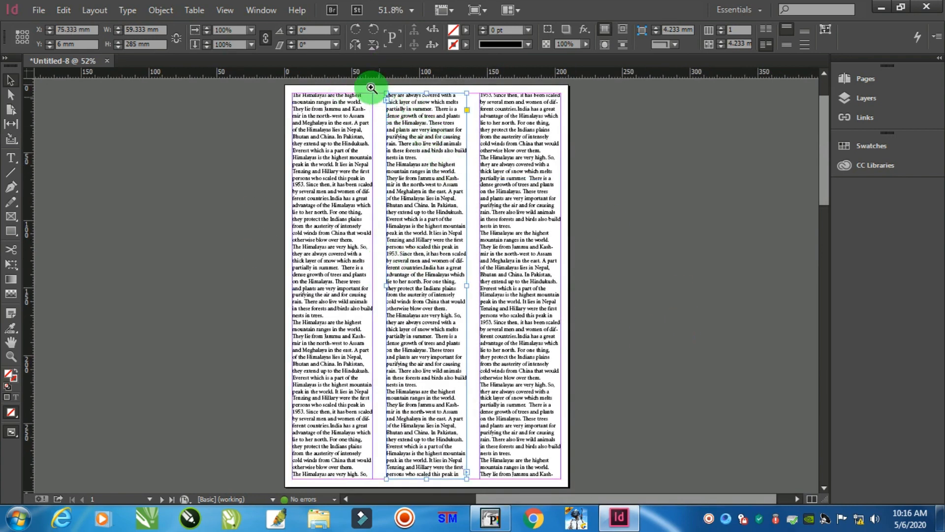
drag(372, 86, 411, 113)
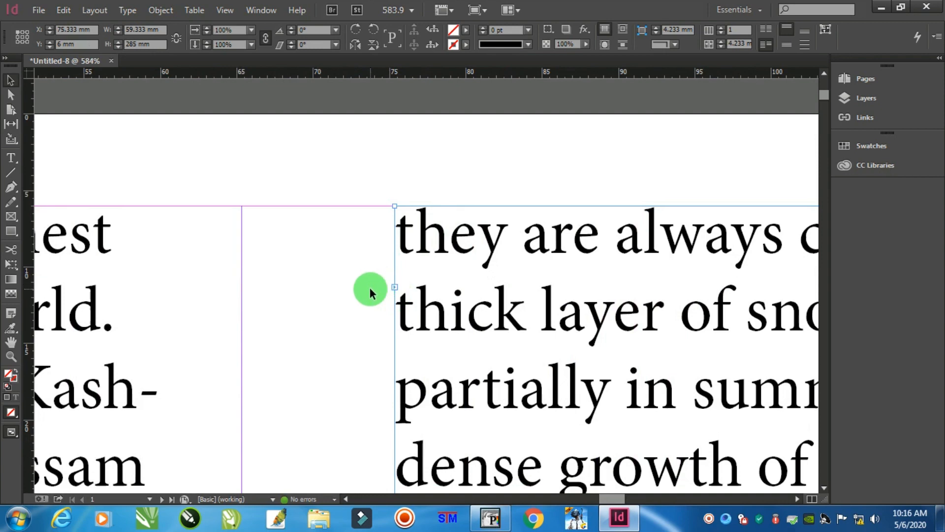
key(ctrl+0)
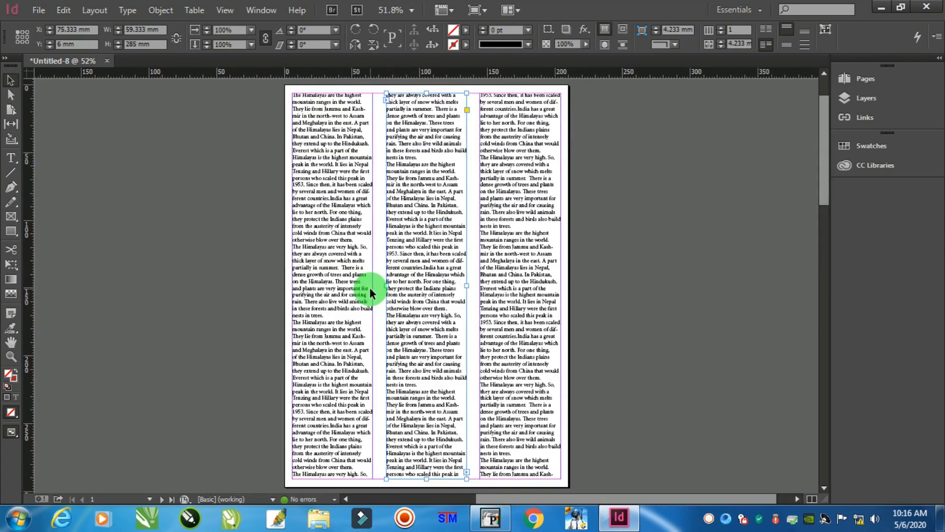
drag(443, 453, 490, 463)
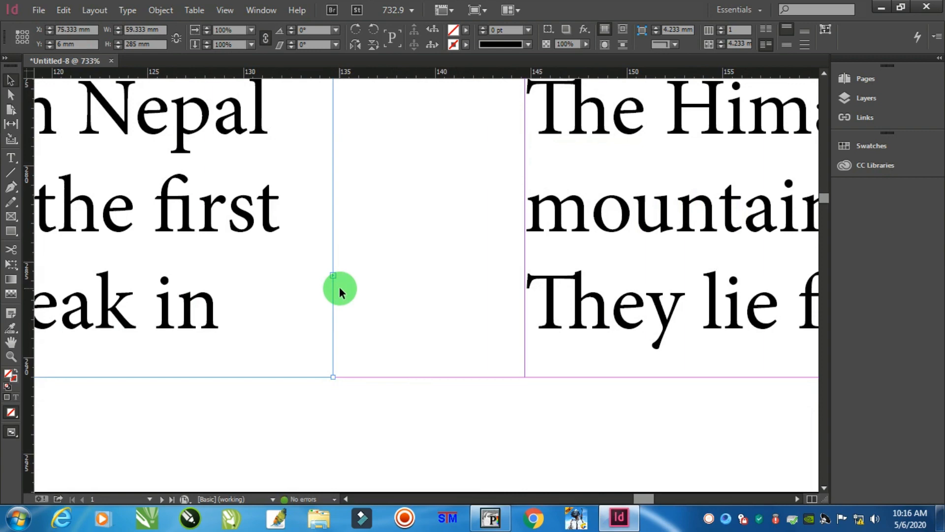
key(ctrl+0)
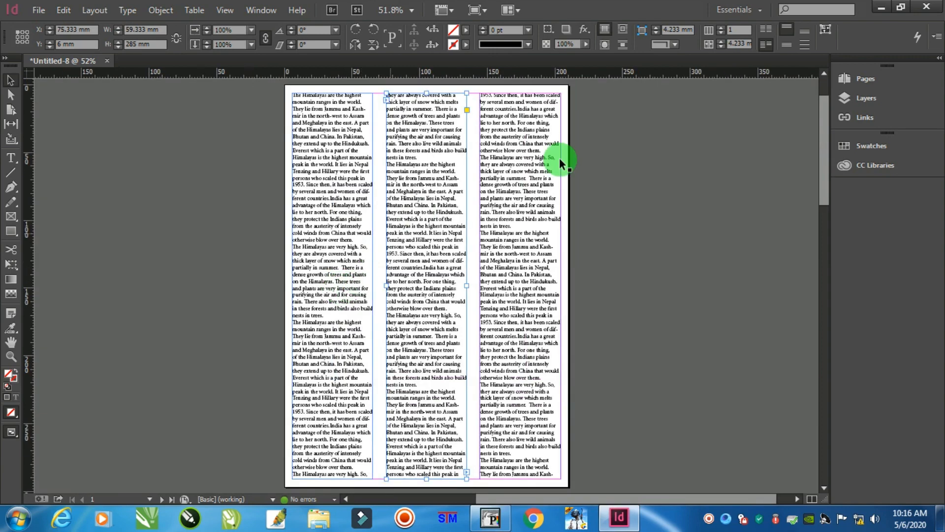
click(514, 132)
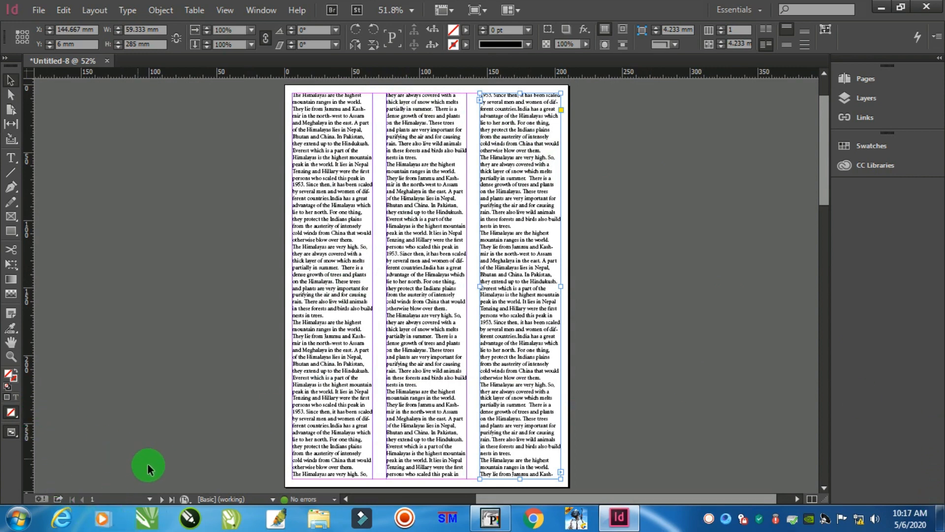
Shorten the last text frame on page 5 to about 218 mm high, just below its final line
click(172, 499)
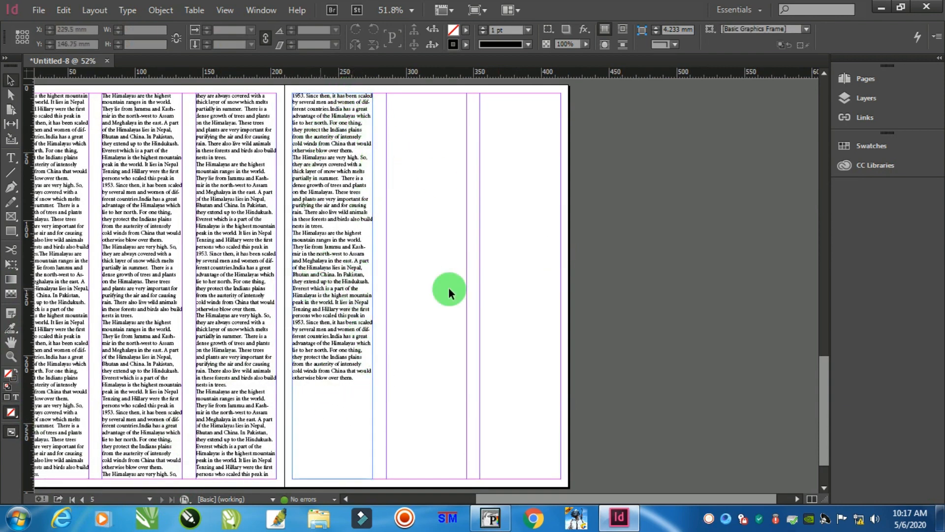
click(370, 272)
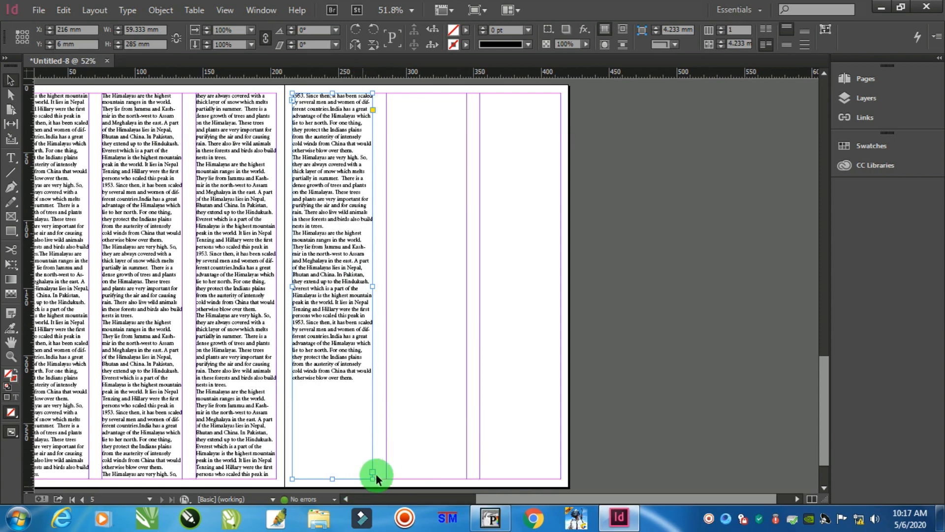
drag(333, 479, 334, 388)
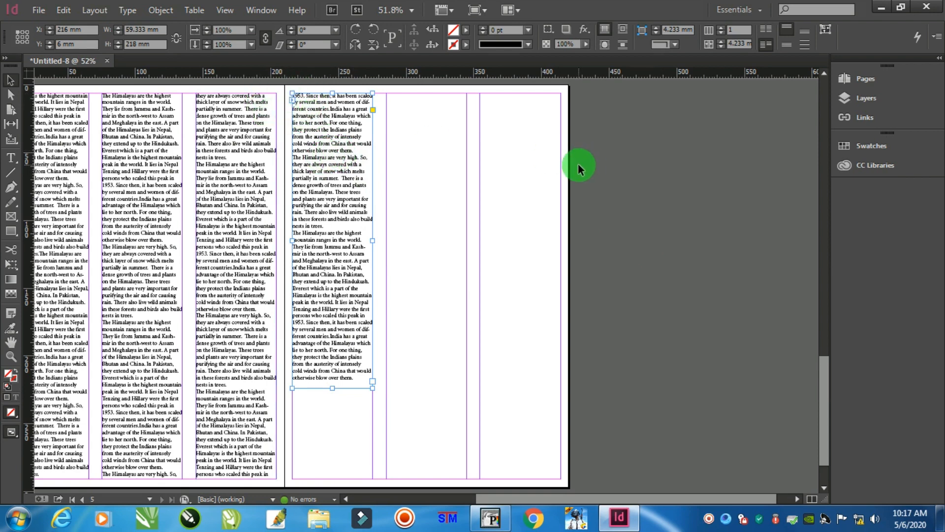
Cut the page 5 text frame, paste it back and move it to X 216 mm, Y 6 mm in the first column
click(527, 155)
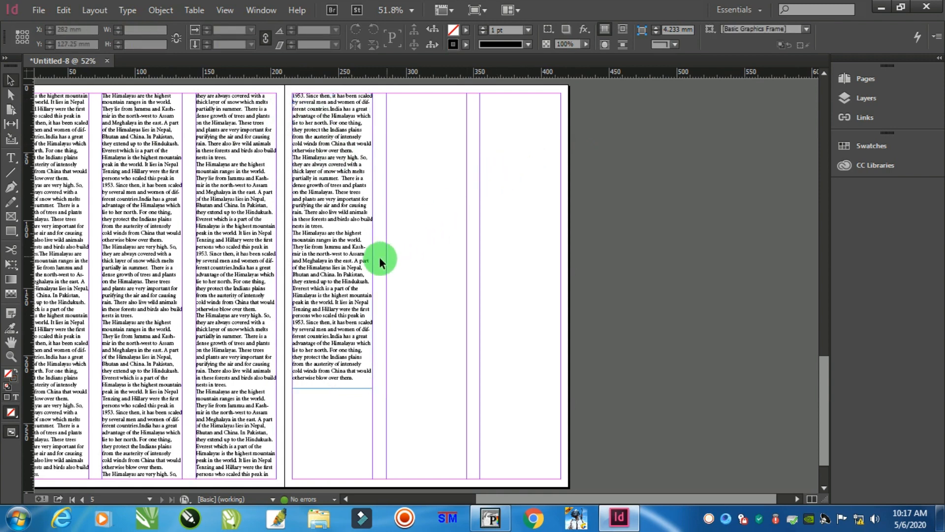
click(323, 218)
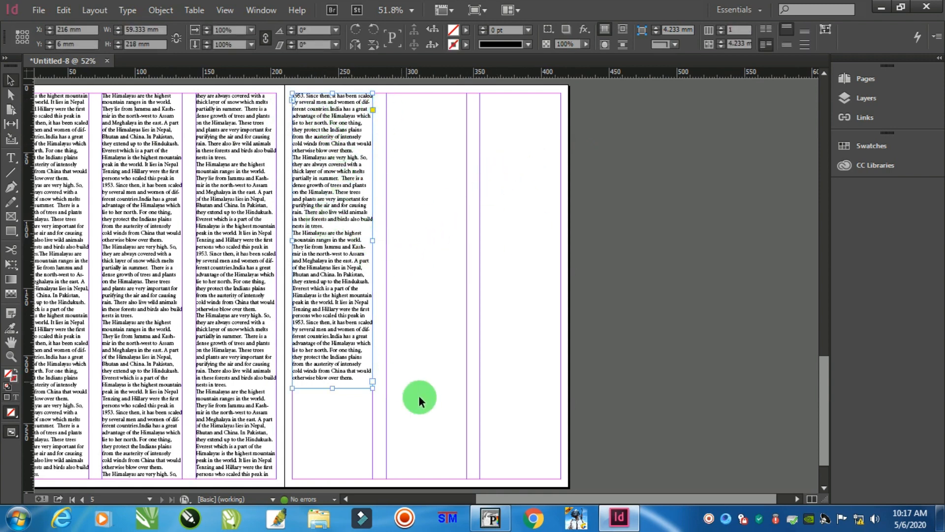
key(Delete)
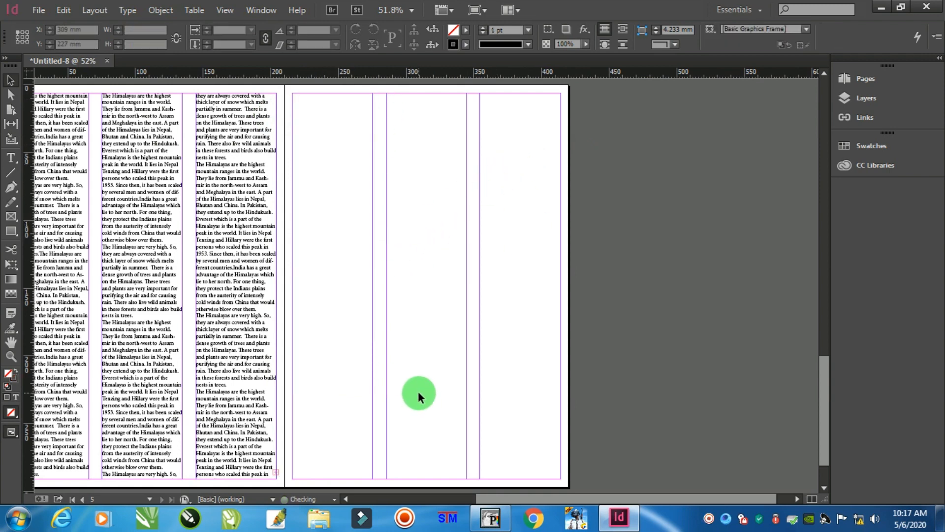
key(ctrl+z)
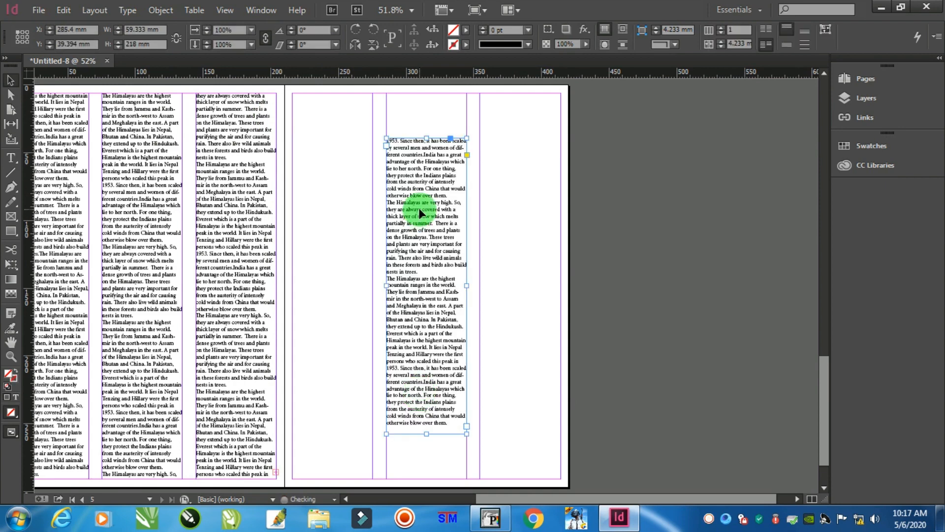
drag(418, 208, 326, 192)
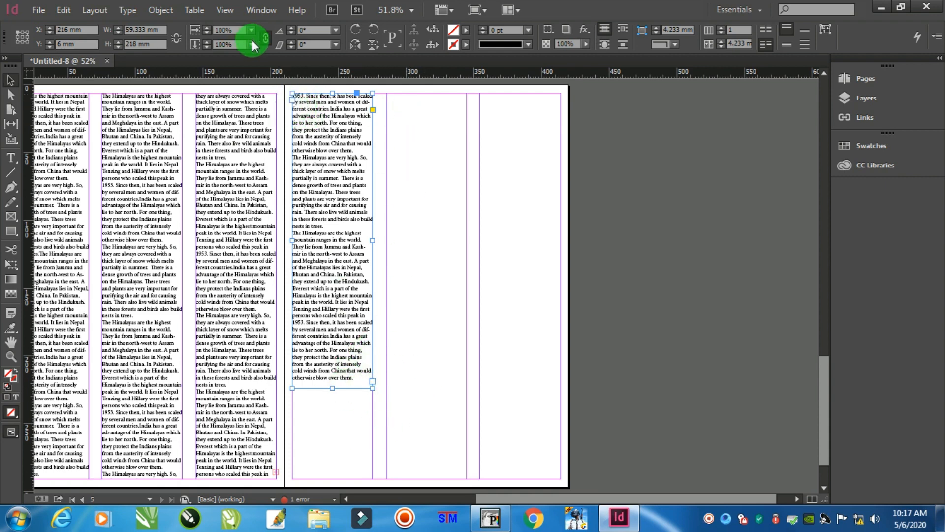
Delete the pasted frame and flow page 4's overset text into a new frame about 249 mm tall in page 5's first column
drag(355, 163, 517, 190)
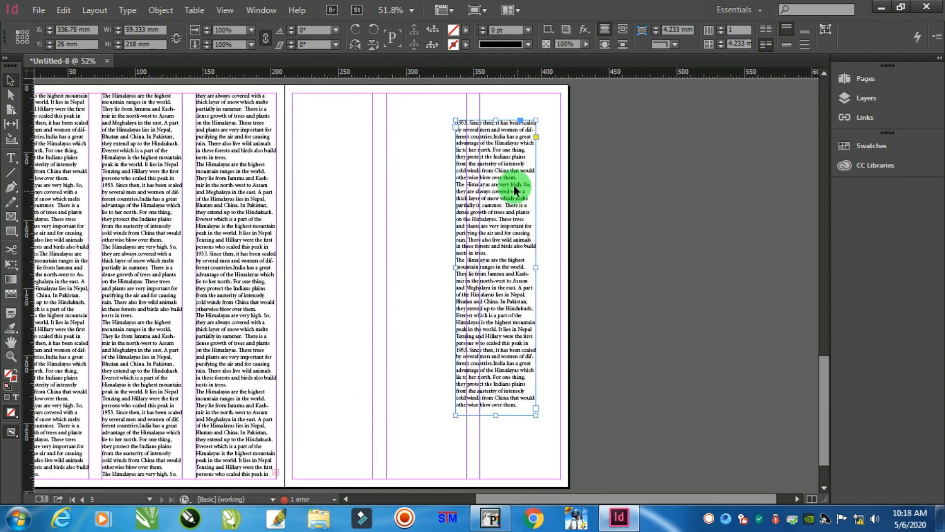
key(Delete)
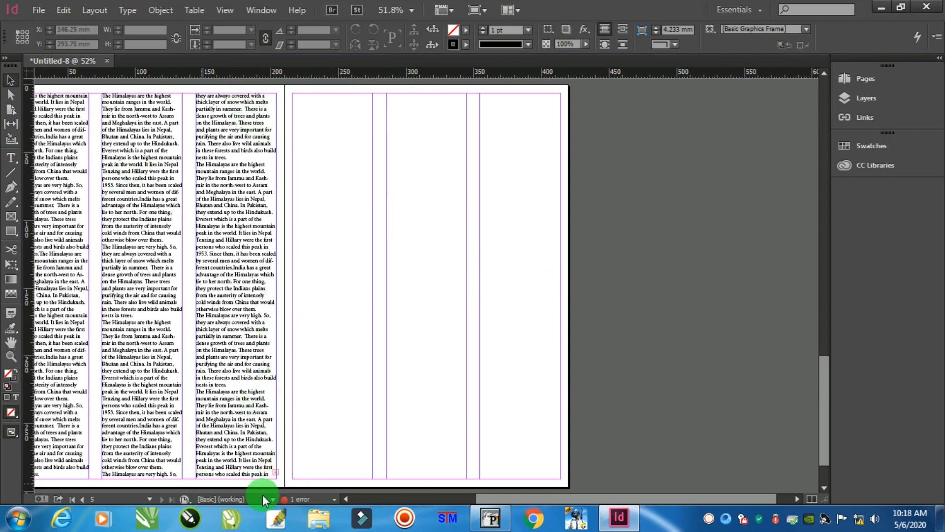
click(275, 471)
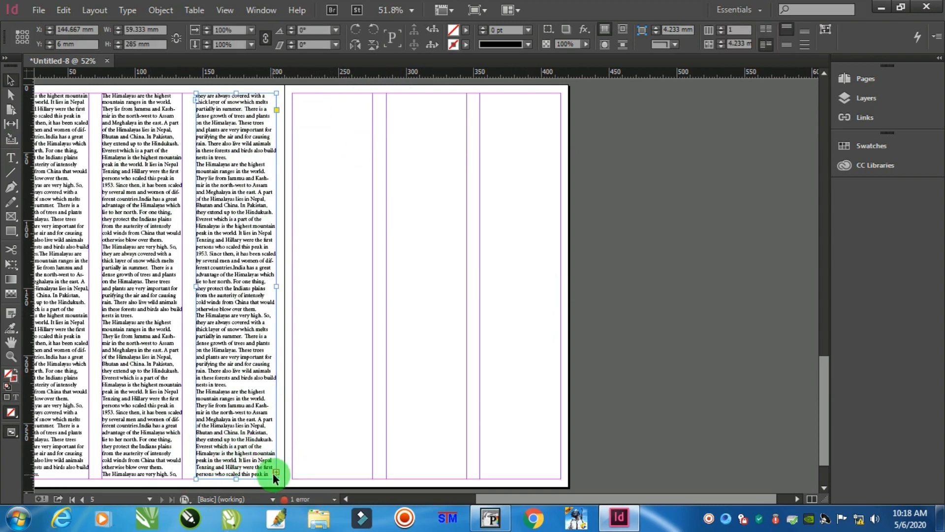
click(276, 472)
click(291, 98)
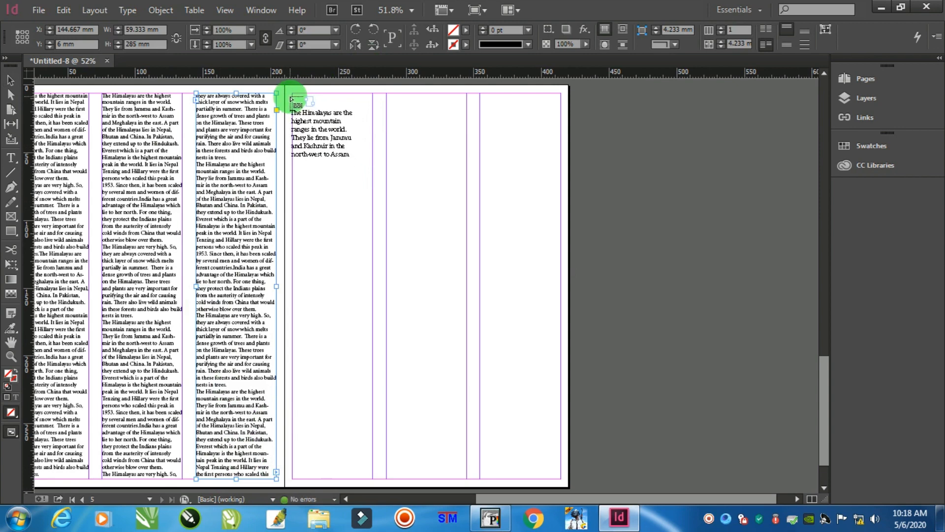
key(ctrl+z)
drag(292, 94, 372, 430)
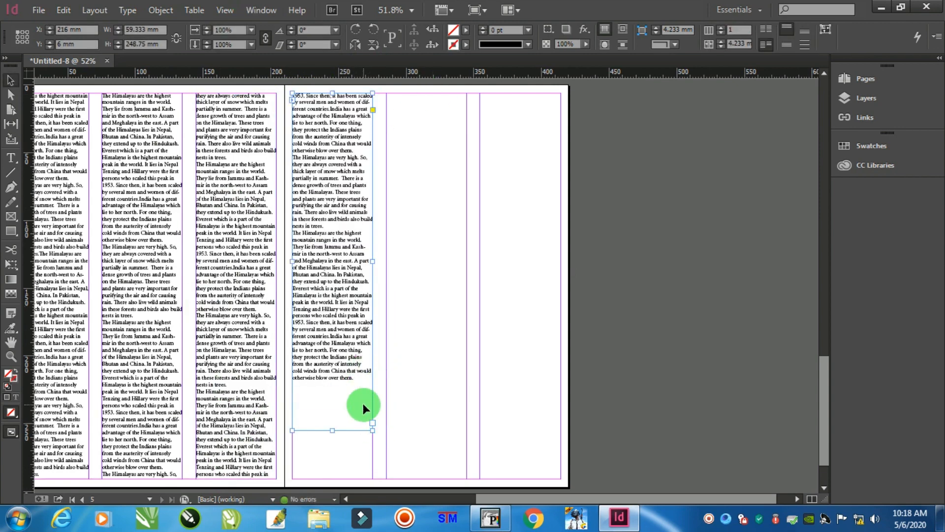